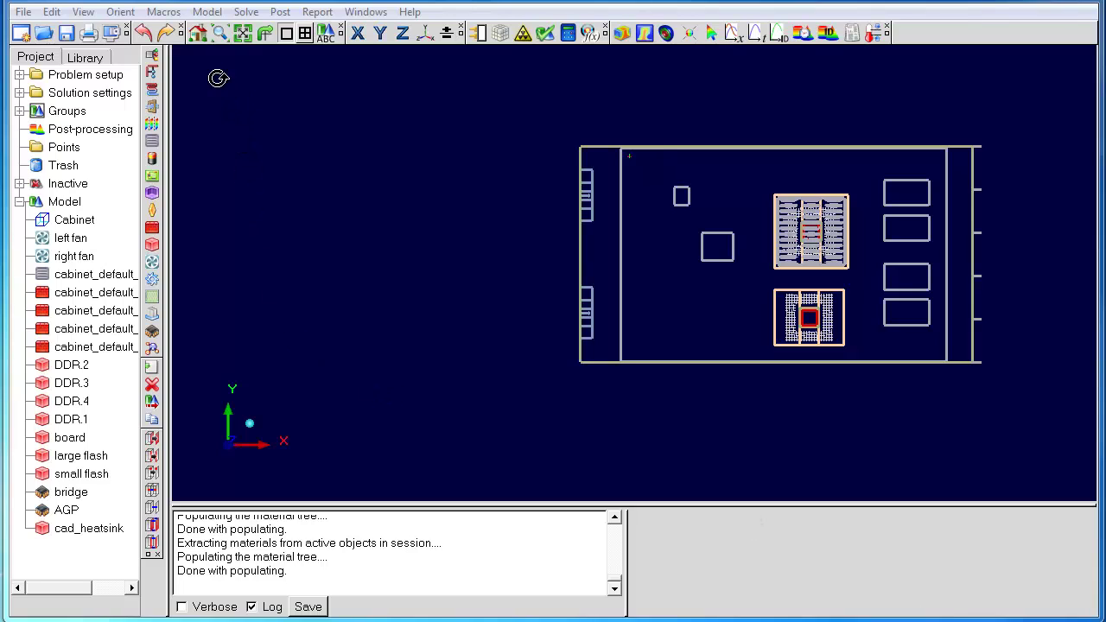
# List the objects using each solid material: Al-Pure, Ceramic_material, Si-Typical and Al-Extruded.
pyautogui.click(207, 12)
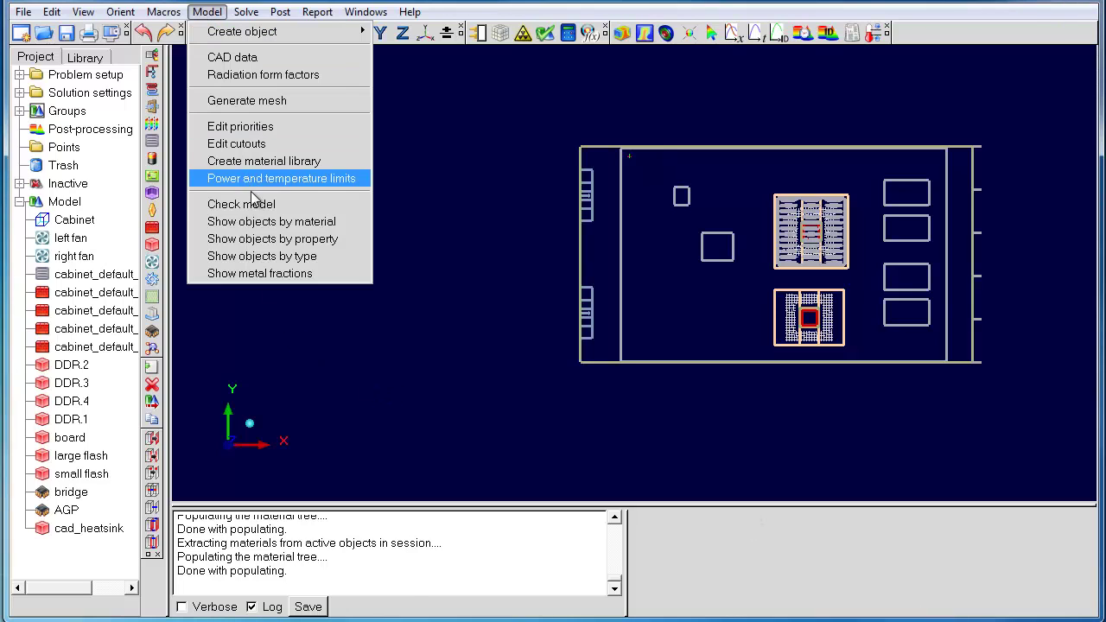
pyautogui.click(262, 224)
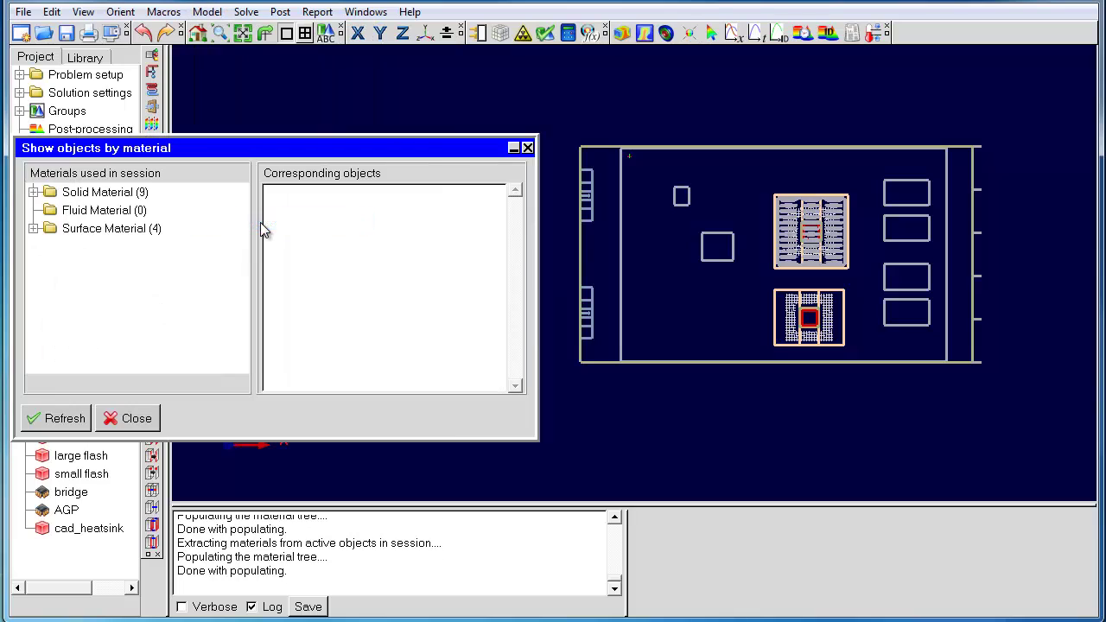
pyautogui.click(33, 193)
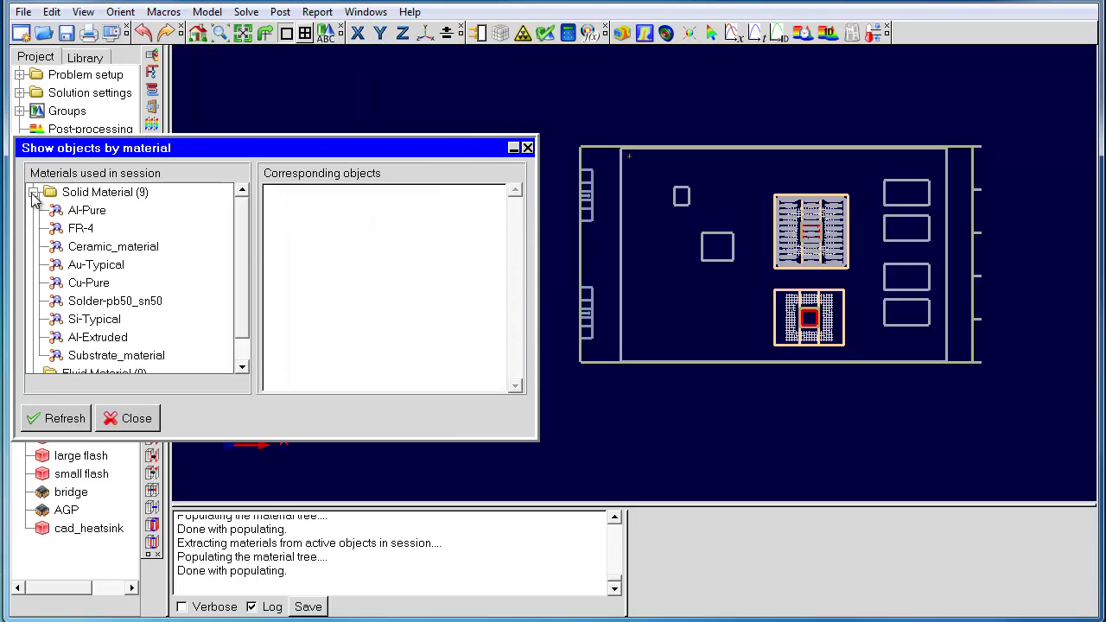
pyautogui.click(94, 214)
pyautogui.click(135, 249)
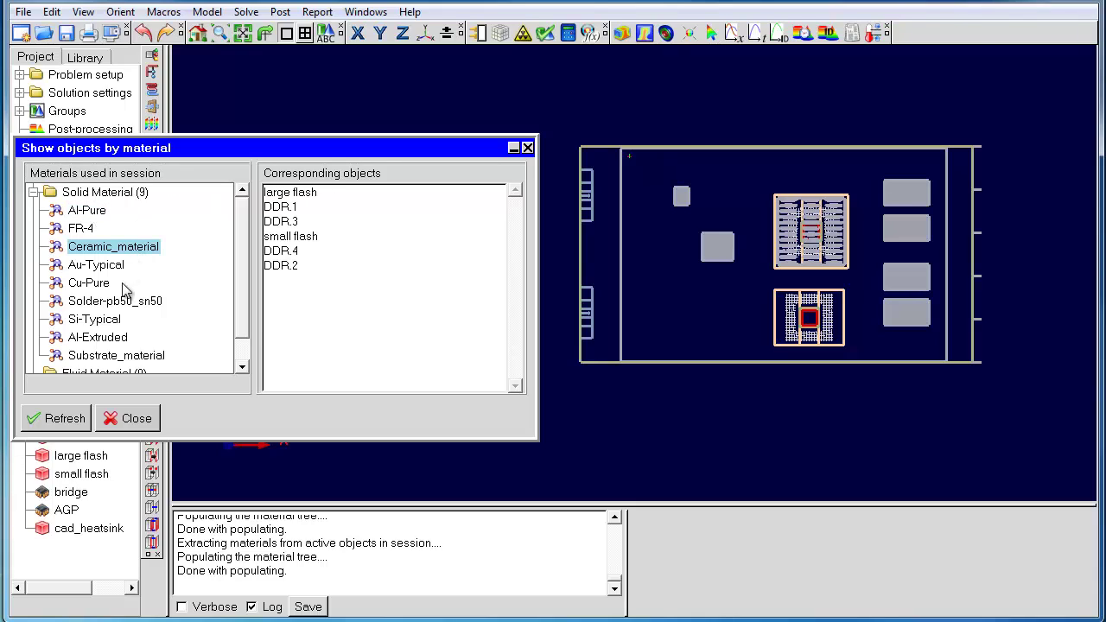
pyautogui.click(97, 321)
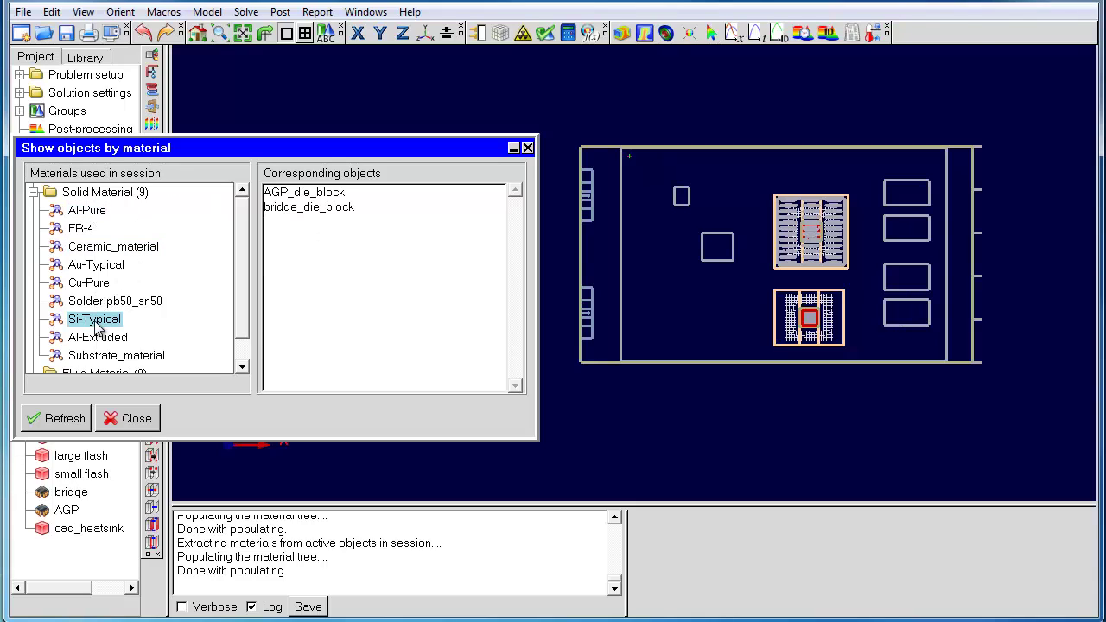
pyautogui.click(242, 366)
pyautogui.click(242, 367)
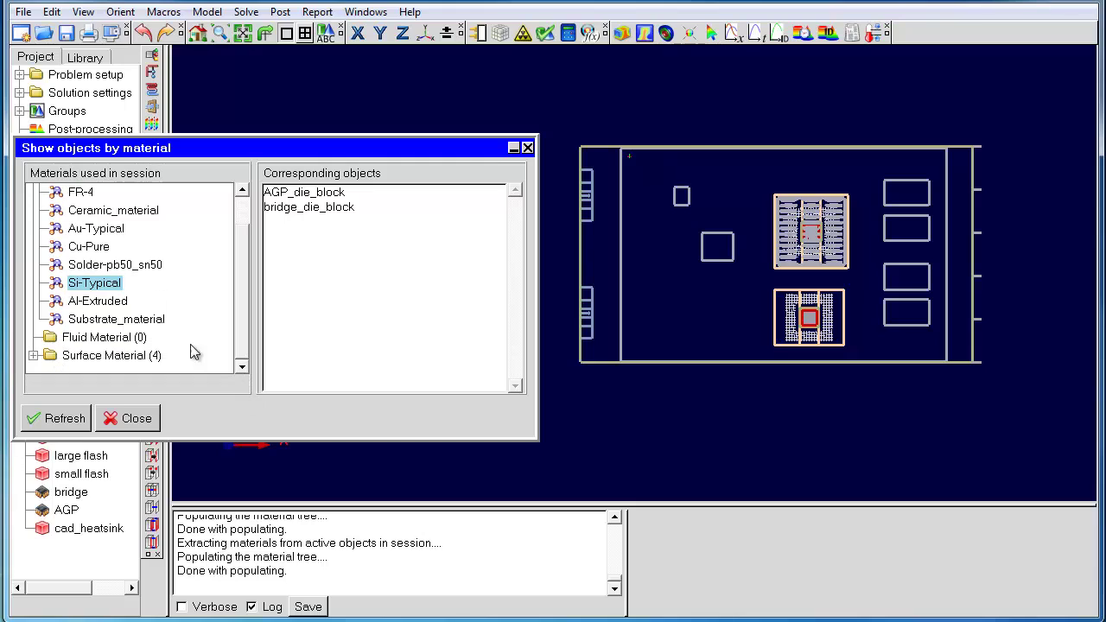
pyautogui.click(116, 304)
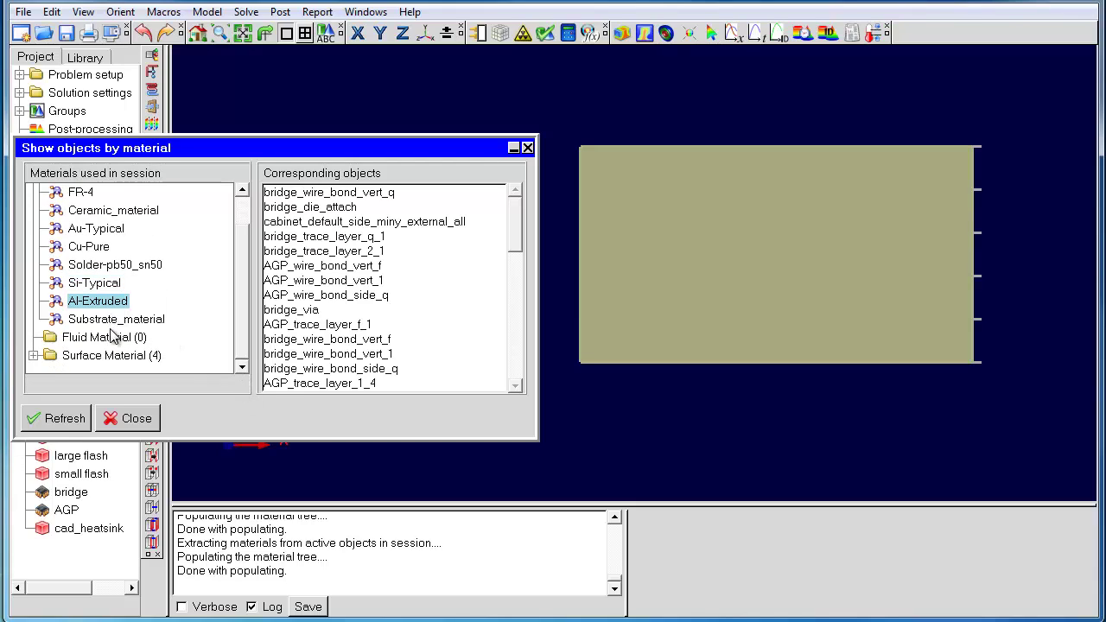
# Check the objects using Paint-Al, Plastics-Infrared Opaque, Ceramic-surface and Steel-Oxidised-surface, then close the overview.
pyautogui.doubleClick(112, 352)
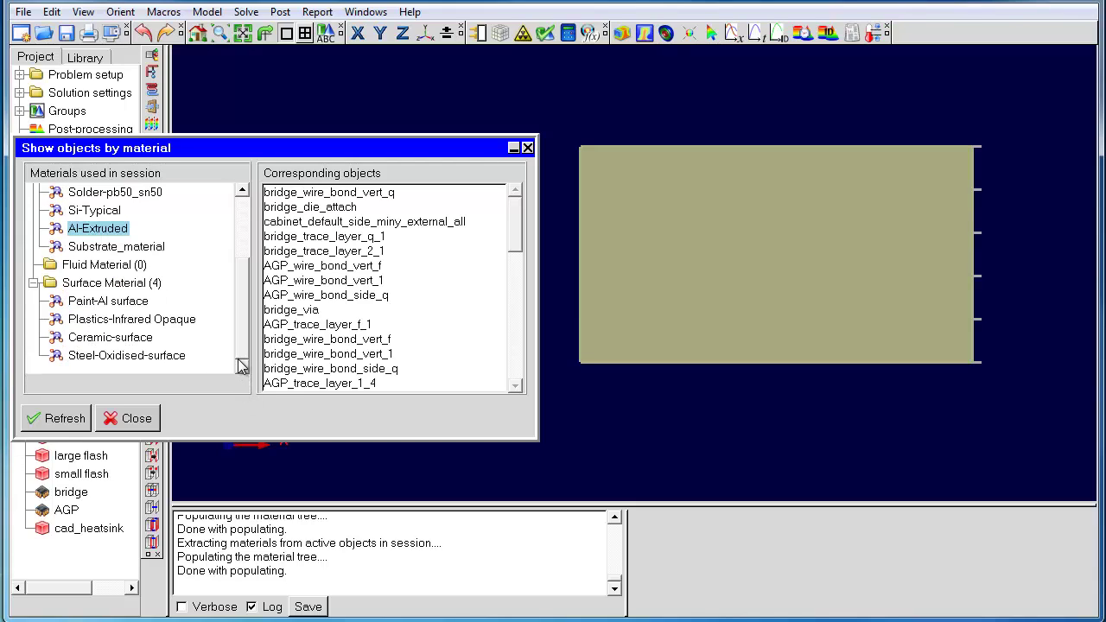
pyautogui.click(117, 304)
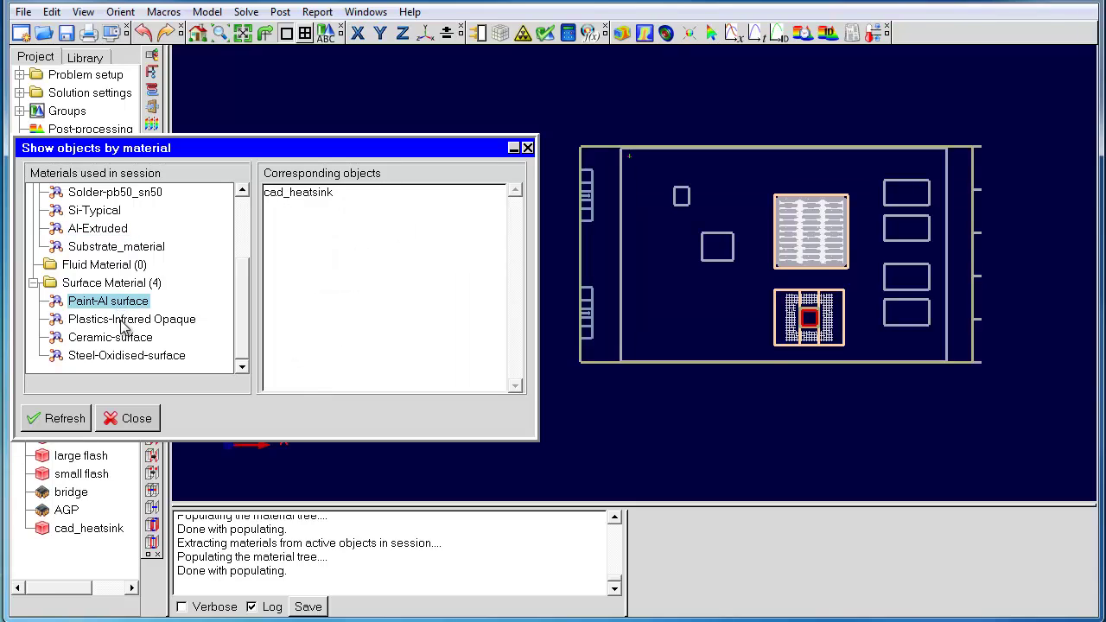
pyautogui.click(121, 321)
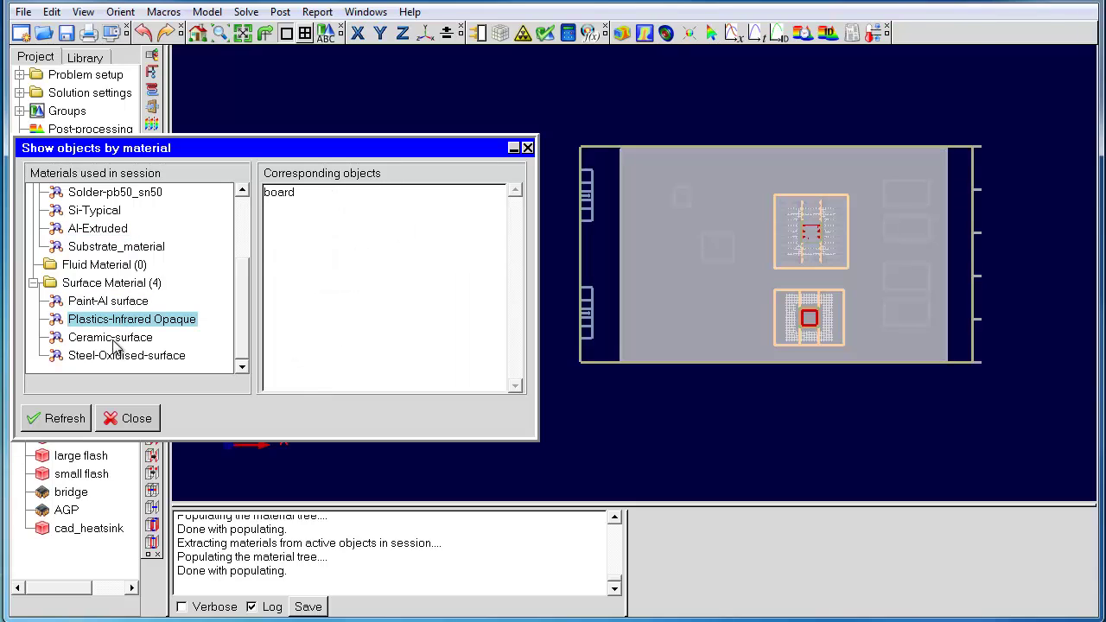
pyautogui.click(115, 342)
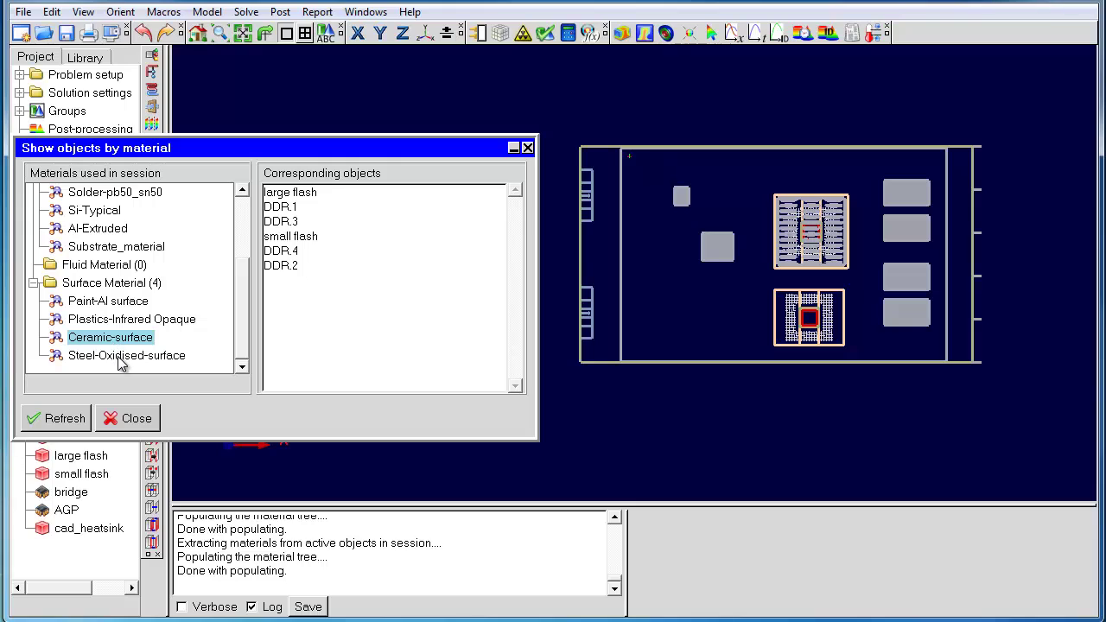
pyautogui.click(121, 358)
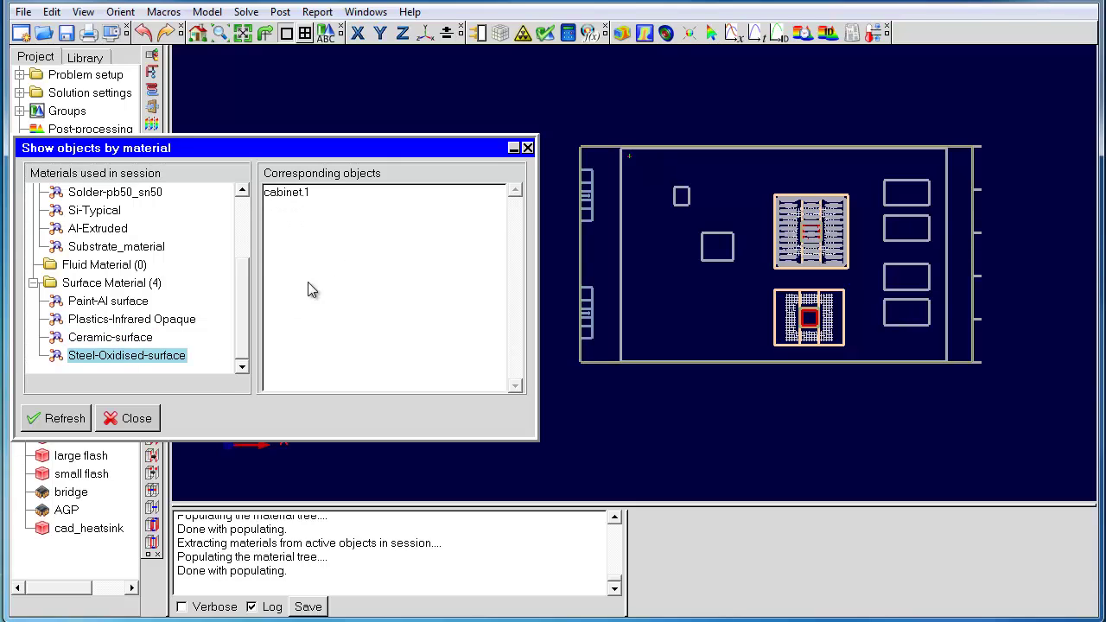
pyautogui.click(129, 419)
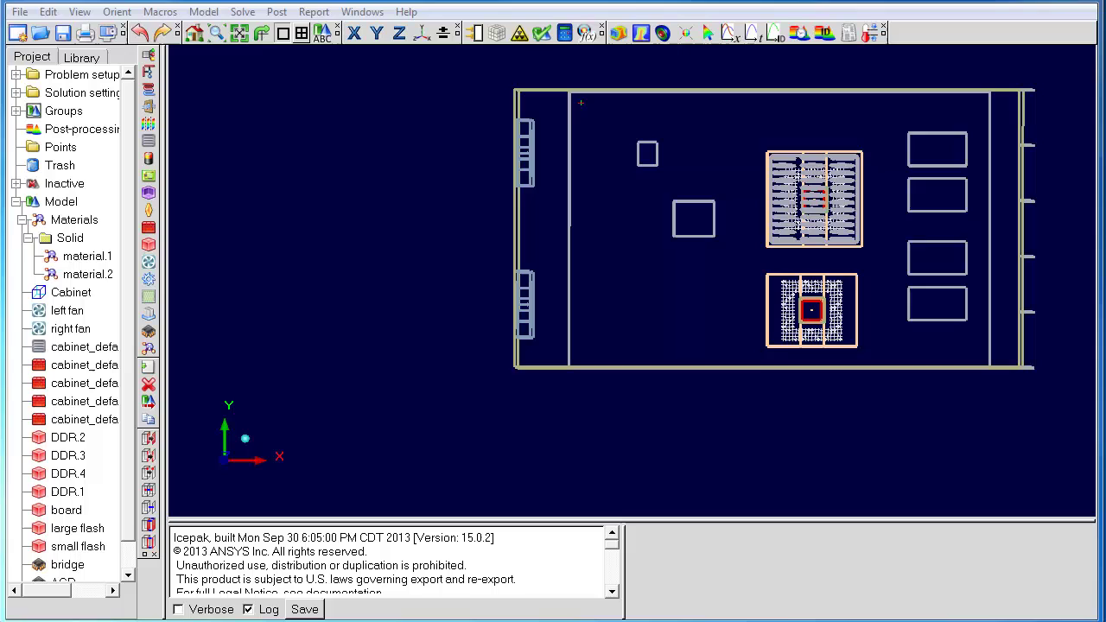
# Show objects by property with Property set to Power and both Min and Max limits enabled.
pyautogui.click(204, 12)
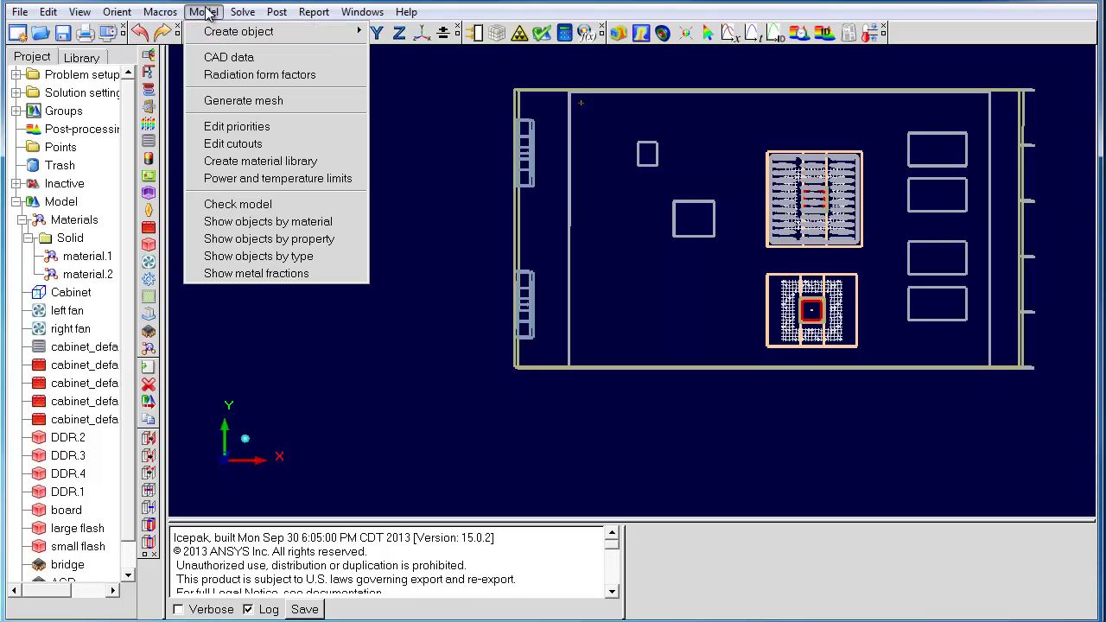
pyautogui.click(252, 239)
pyautogui.click(360, 142)
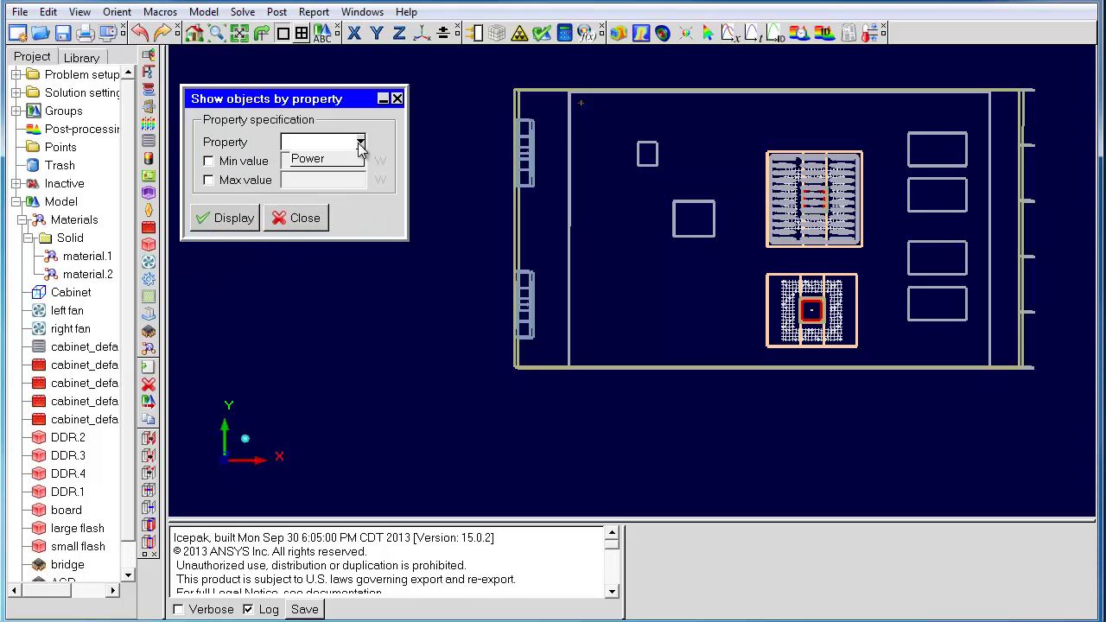
pyautogui.click(209, 162)
pyautogui.click(209, 181)
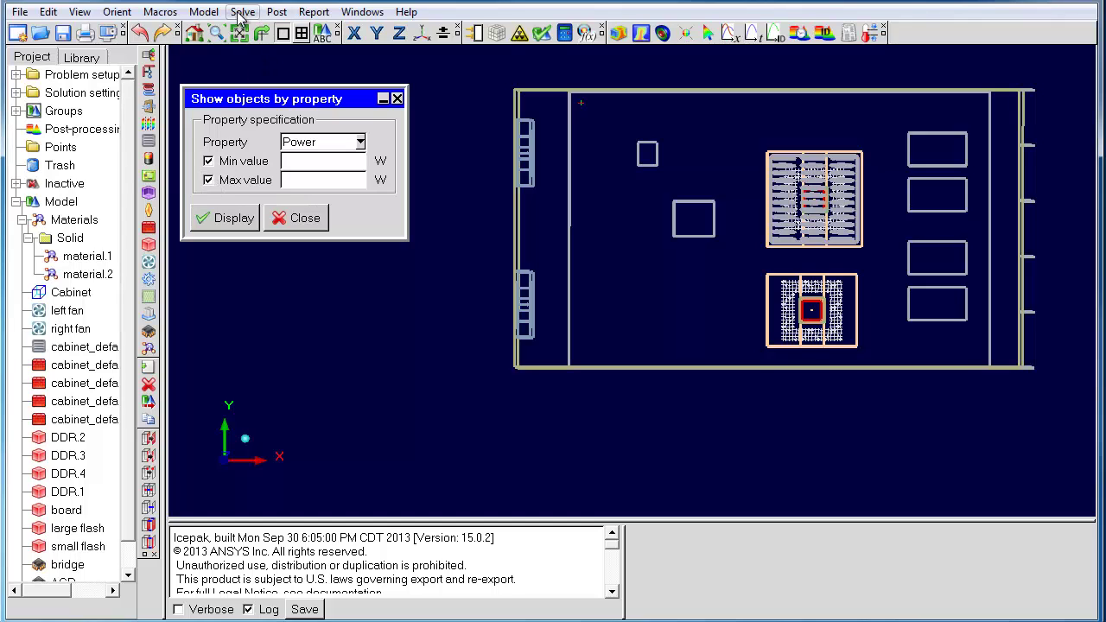
# Bring up the power and temperature limits table and move it into view.
pyautogui.click(206, 12)
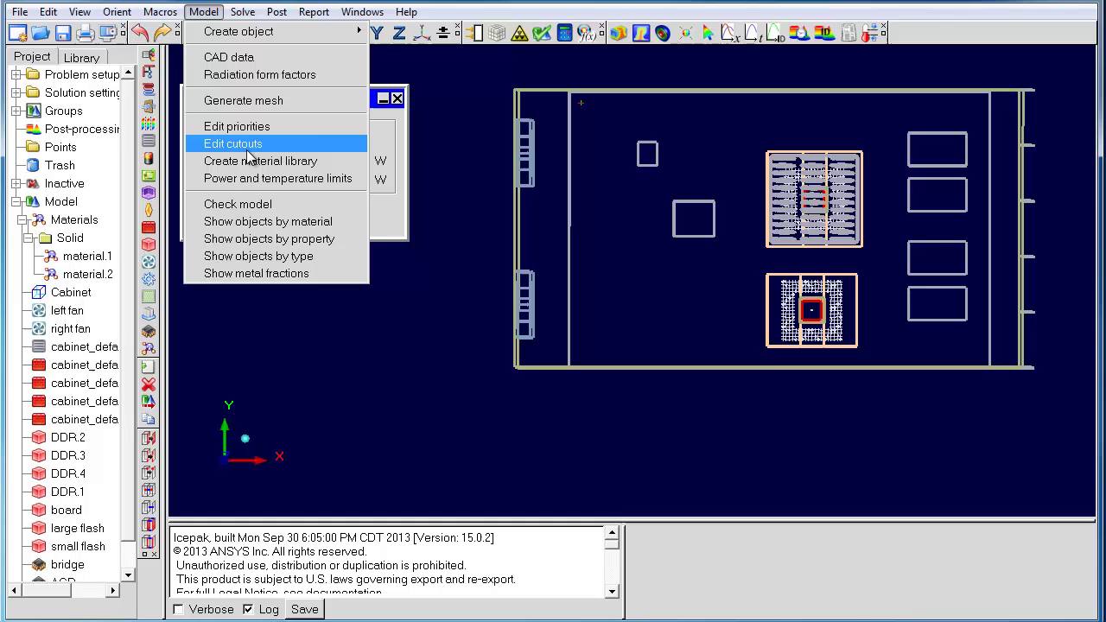
pyautogui.click(255, 180)
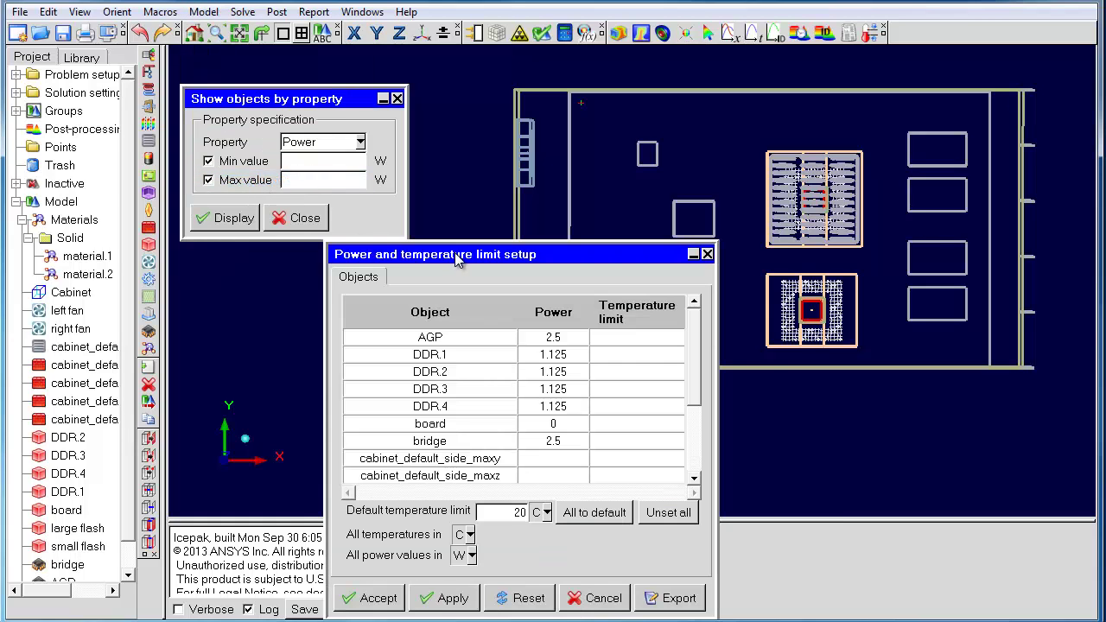
pyautogui.moveTo(458, 255); pyautogui.dragTo(271, 168)
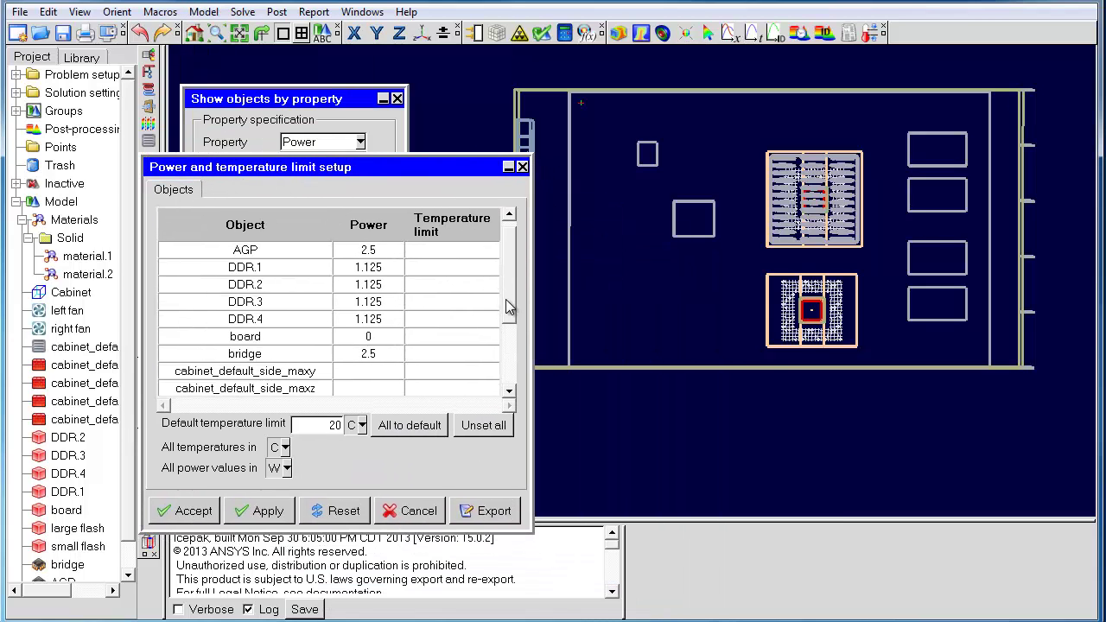
pyautogui.moveTo(509, 307); pyautogui.dragTo(508, 261)
# Close the limits table and colour the objects by power over 0.25–2.5 W.
pyautogui.click(522, 167)
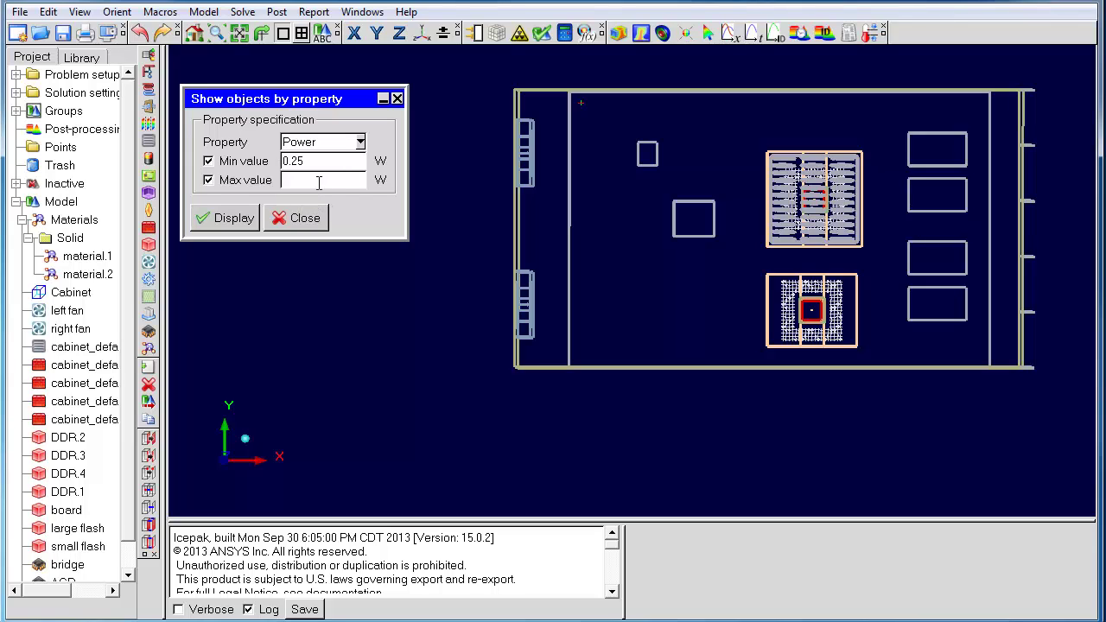
pyautogui.click(319, 183)
pyautogui.write('2.5')
pyautogui.click(226, 219)
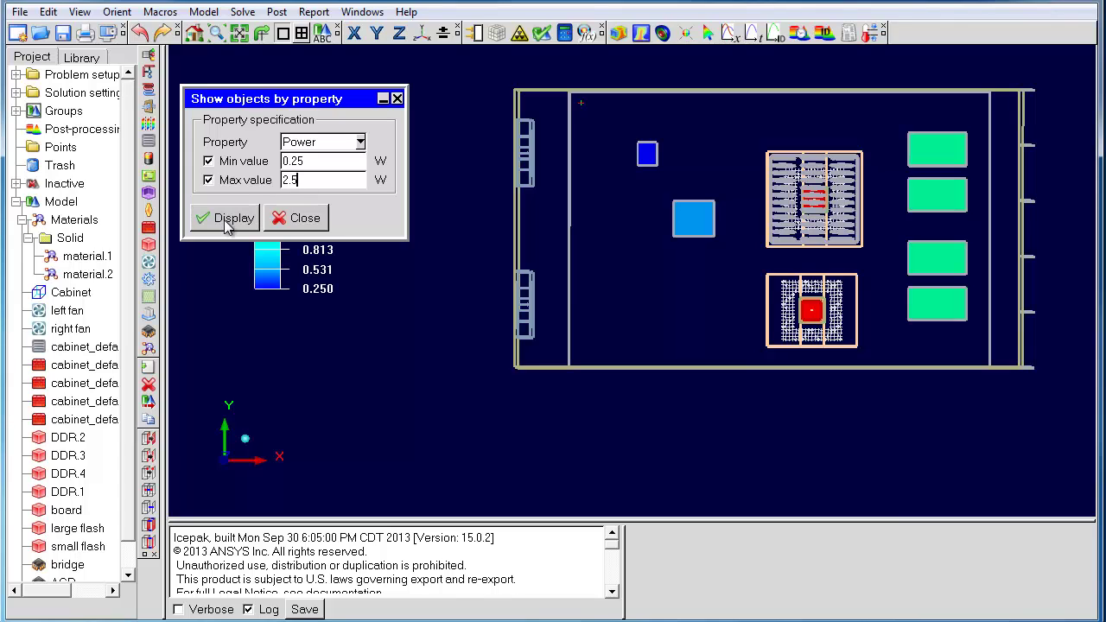
# Narrow the power range to 0.5–2.0 W and recolour the objects.
pyautogui.doubleClick(316, 161)
pyautogui.write('0')
pyautogui.click(228, 220)
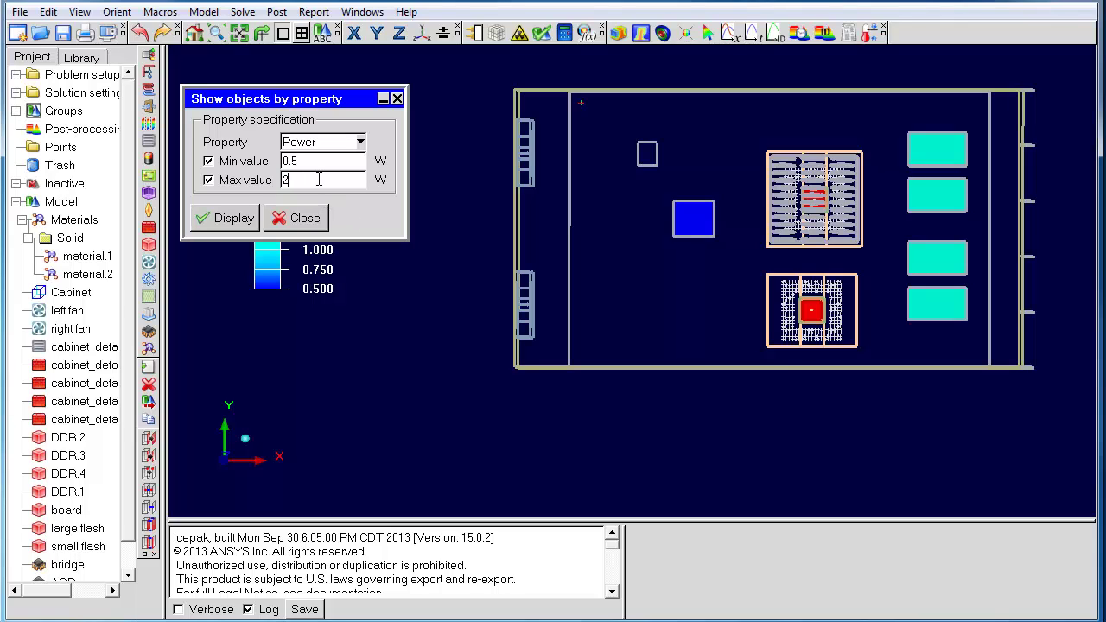
pyautogui.click(319, 179)
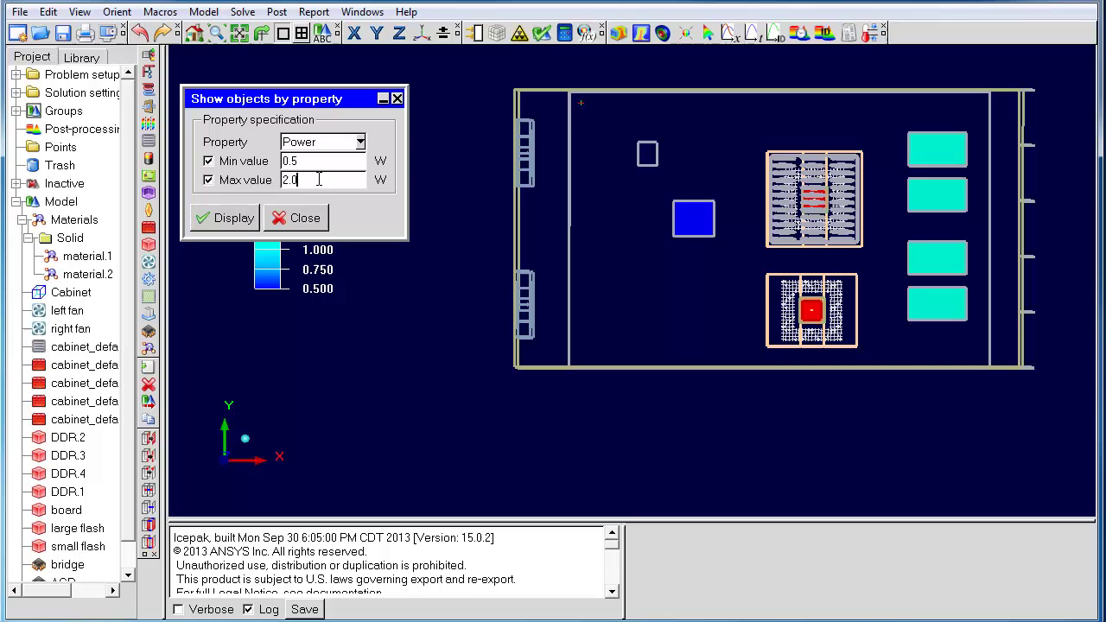
pyautogui.click(235, 220)
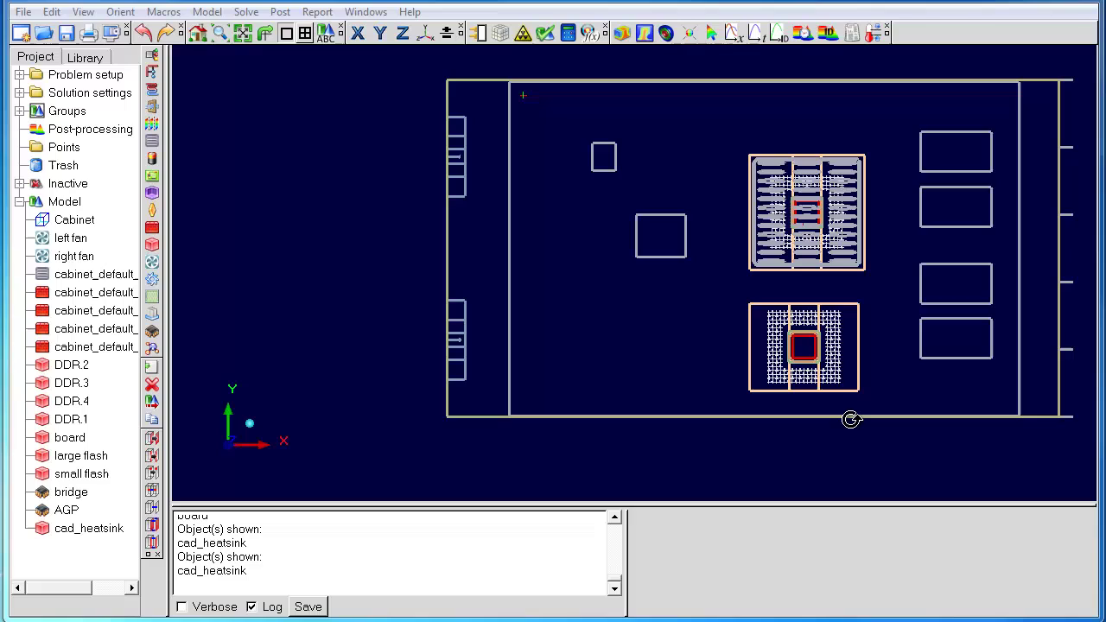
# Show objects by type Block with traces included, displaying the board.
pyautogui.click(208, 12)
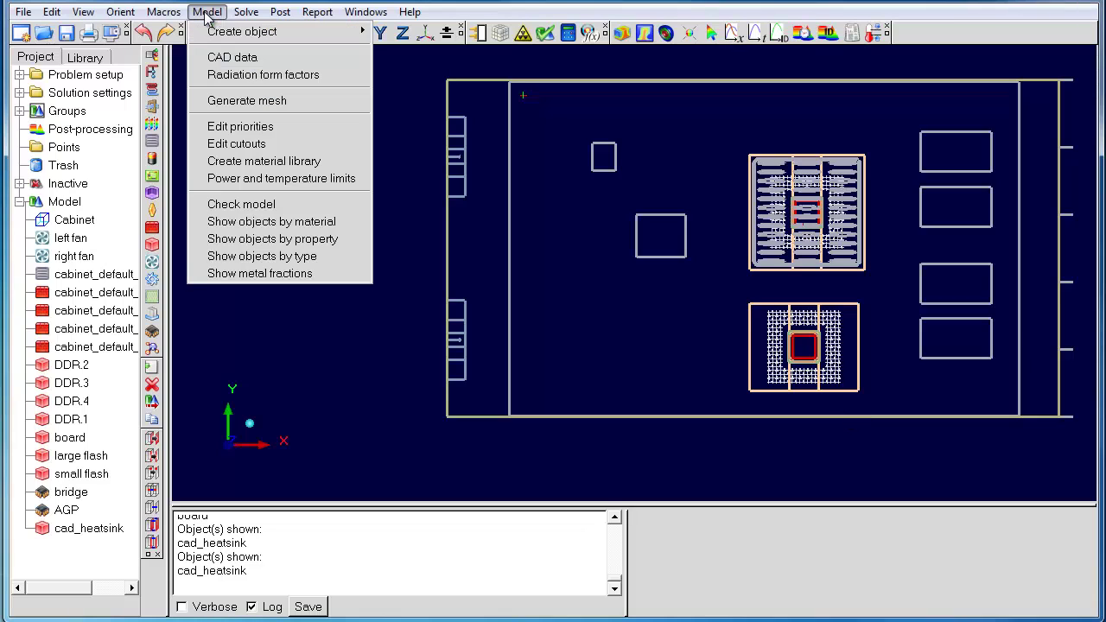
pyautogui.click(241, 256)
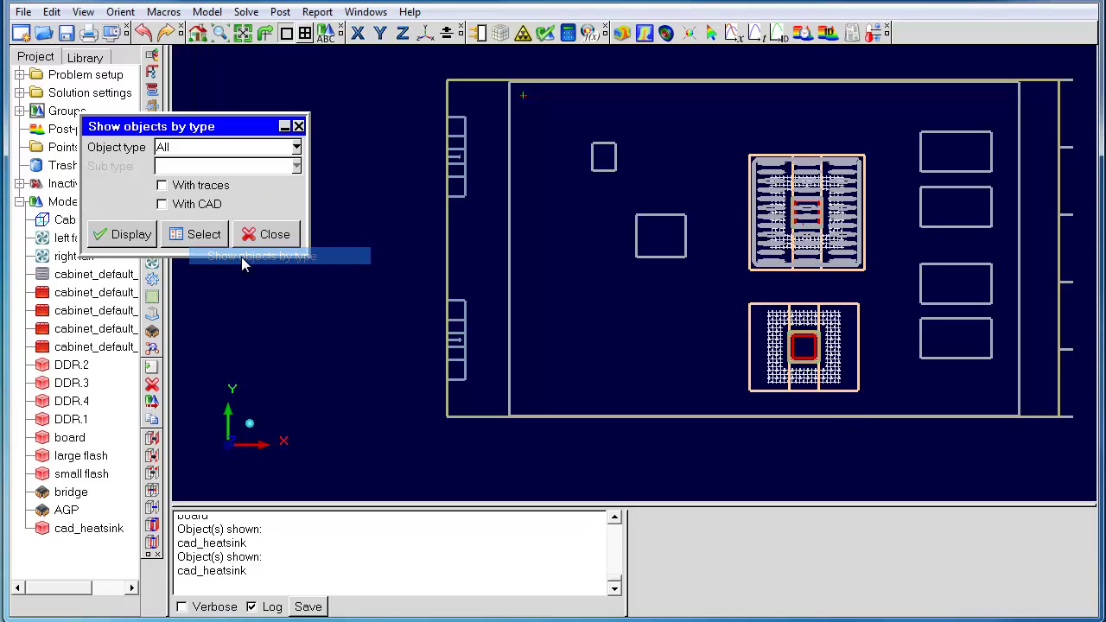
pyautogui.click(297, 148)
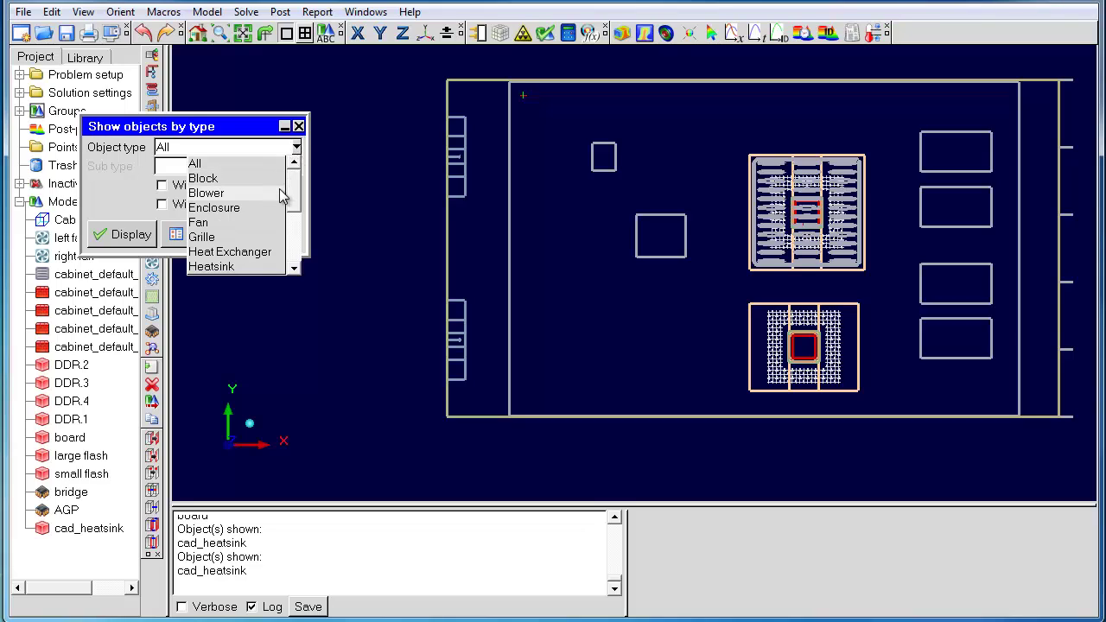
pyautogui.click(204, 178)
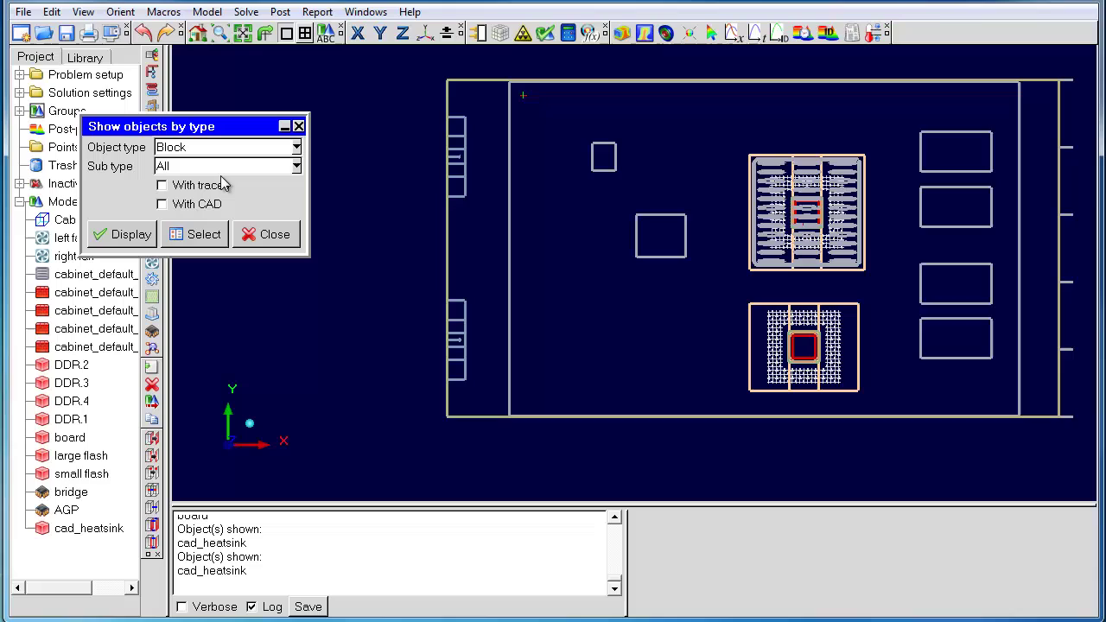
pyautogui.click(163, 187)
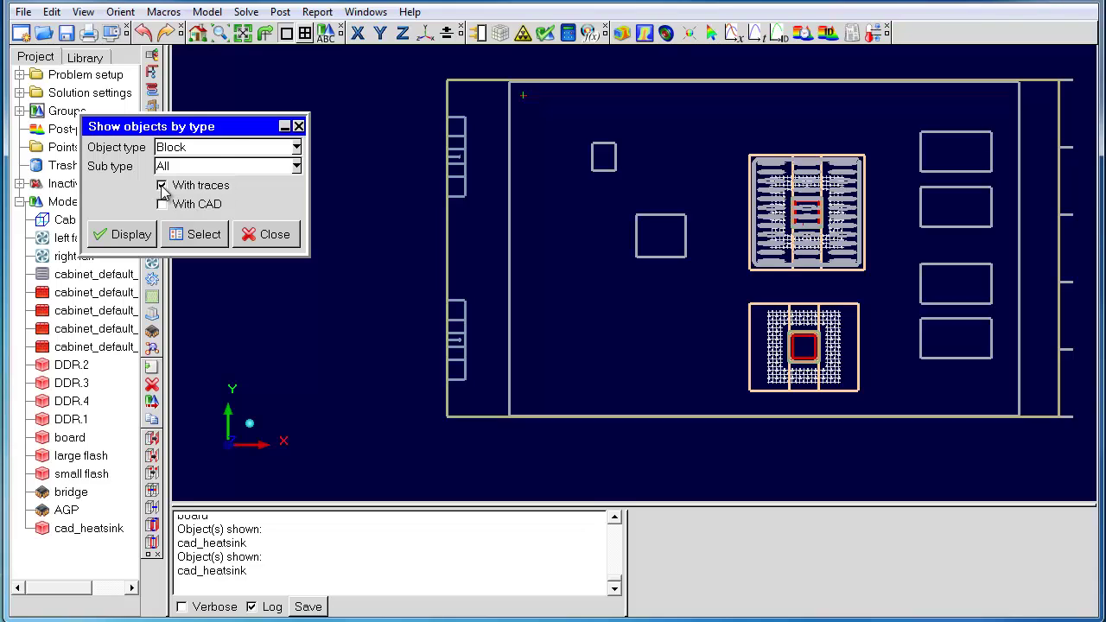
pyautogui.click(116, 236)
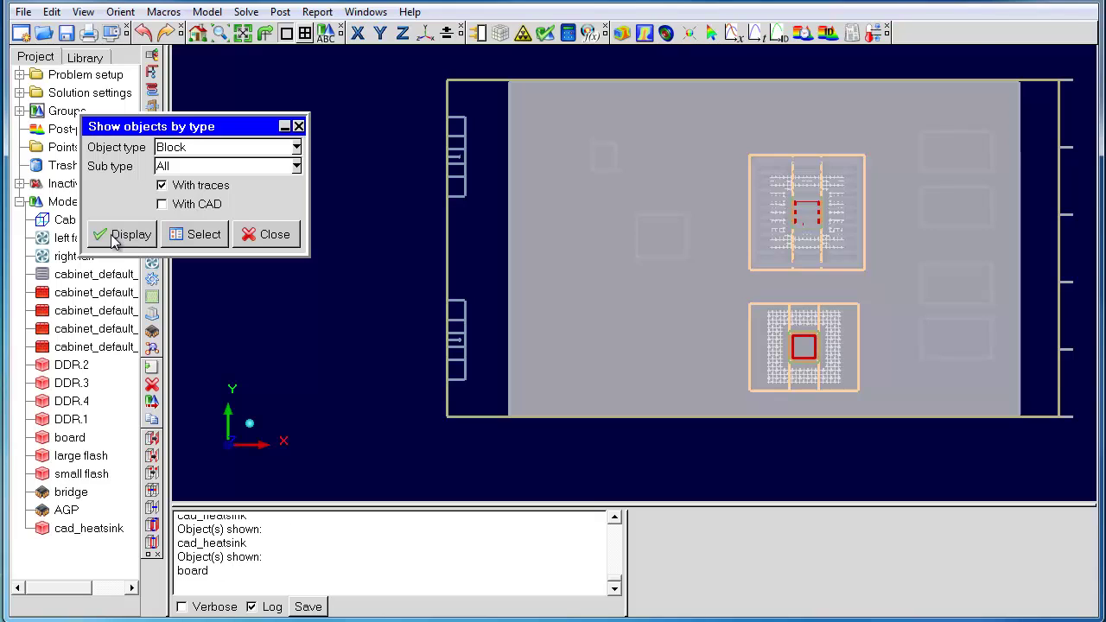
# Switch from traces to CAD, display the blocks with cad_heatsink, and orbit to a tilted view.
pyautogui.click(162, 185)
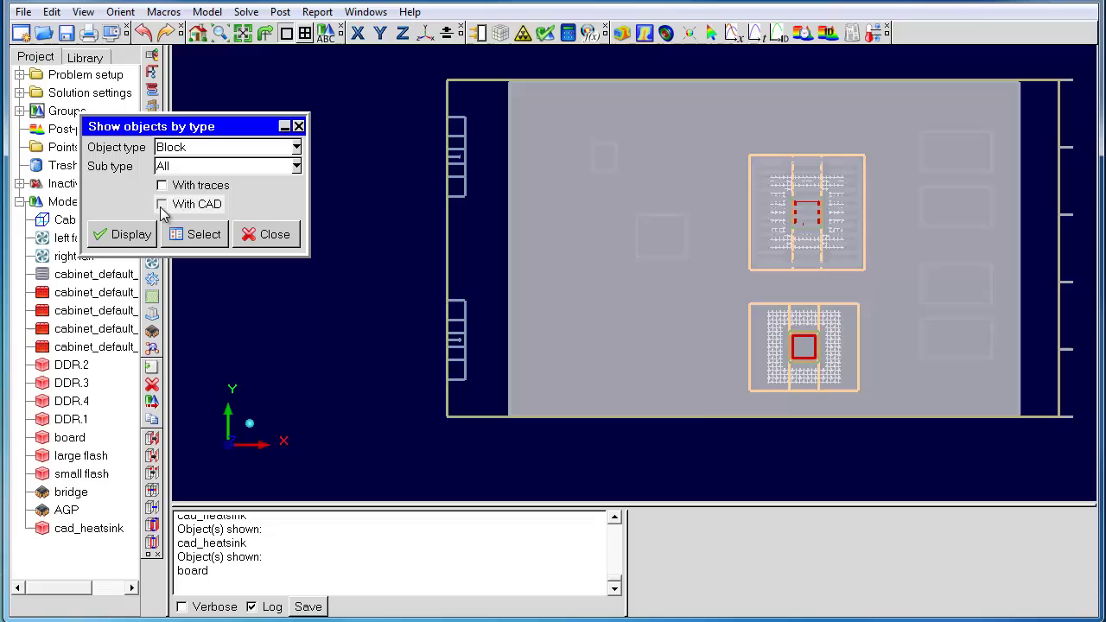
pyautogui.click(161, 205)
pyautogui.click(119, 239)
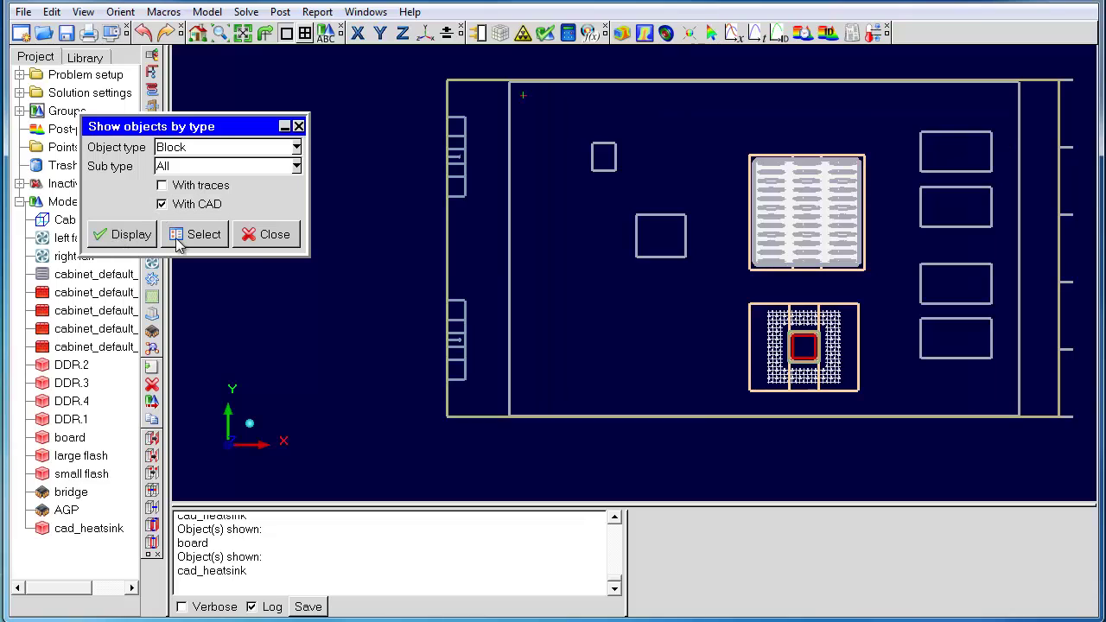
pyautogui.moveTo(709, 334); pyautogui.dragTo(967, 194)
# Display the left and right fans by type without CAD, orbiting to see them.
pyautogui.press('z')
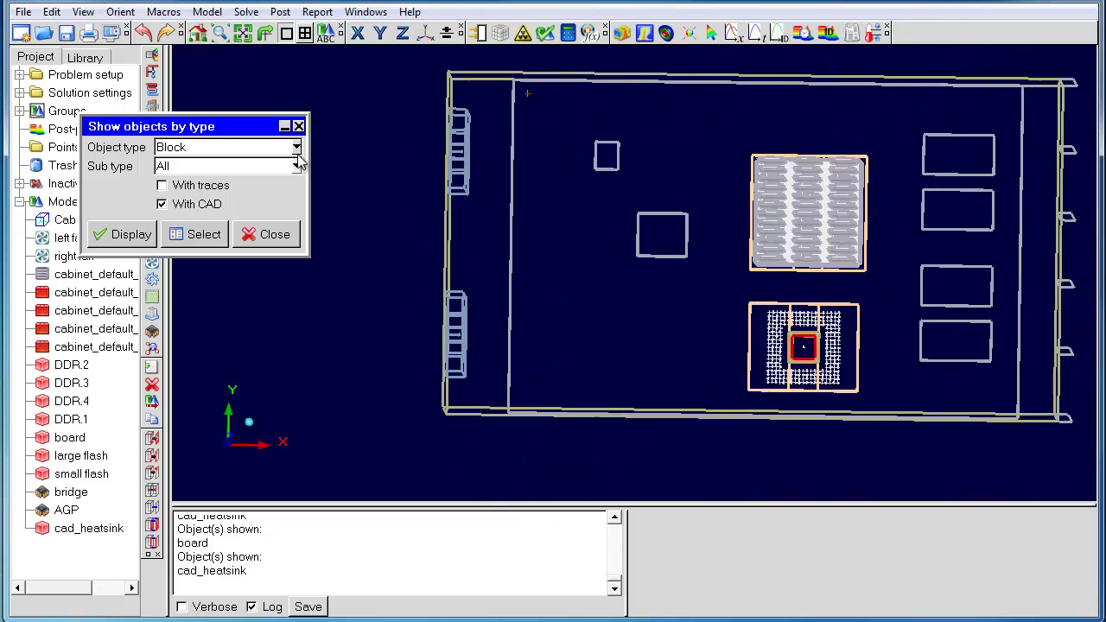
pyautogui.click(256, 168)
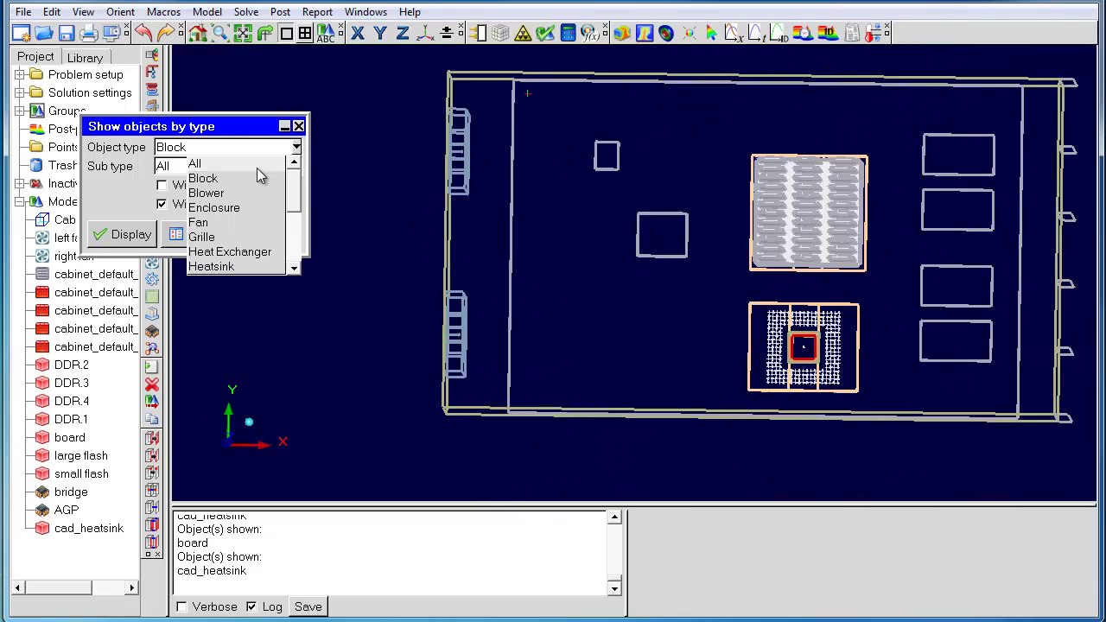
pyautogui.click(227, 222)
pyautogui.click(162, 205)
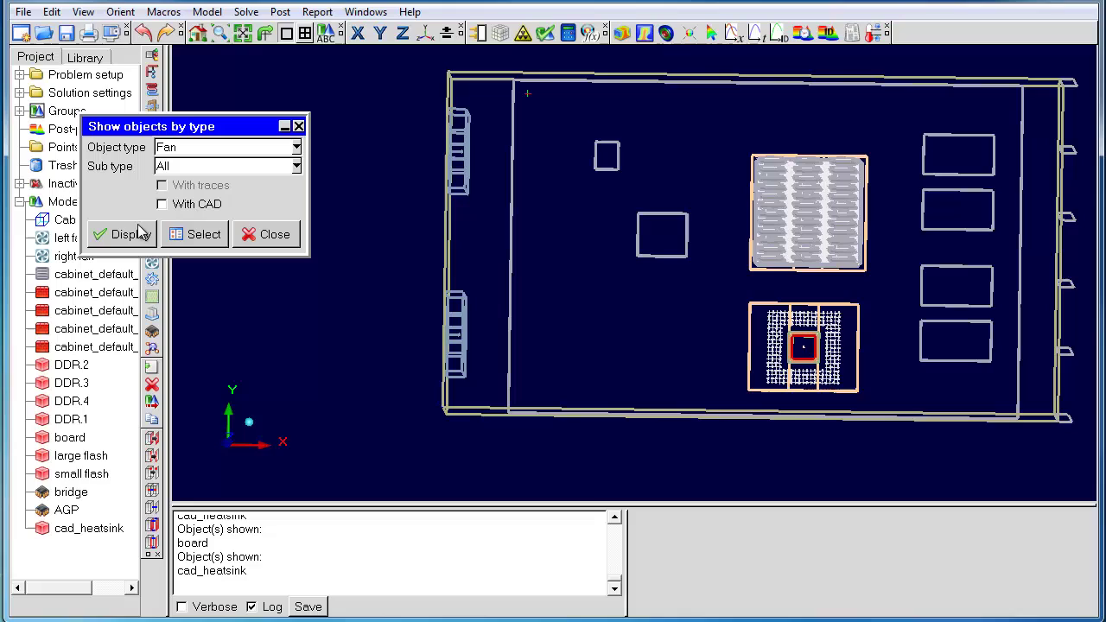
pyautogui.click(122, 241)
pyautogui.moveTo(652, 257); pyautogui.dragTo(493, 280)
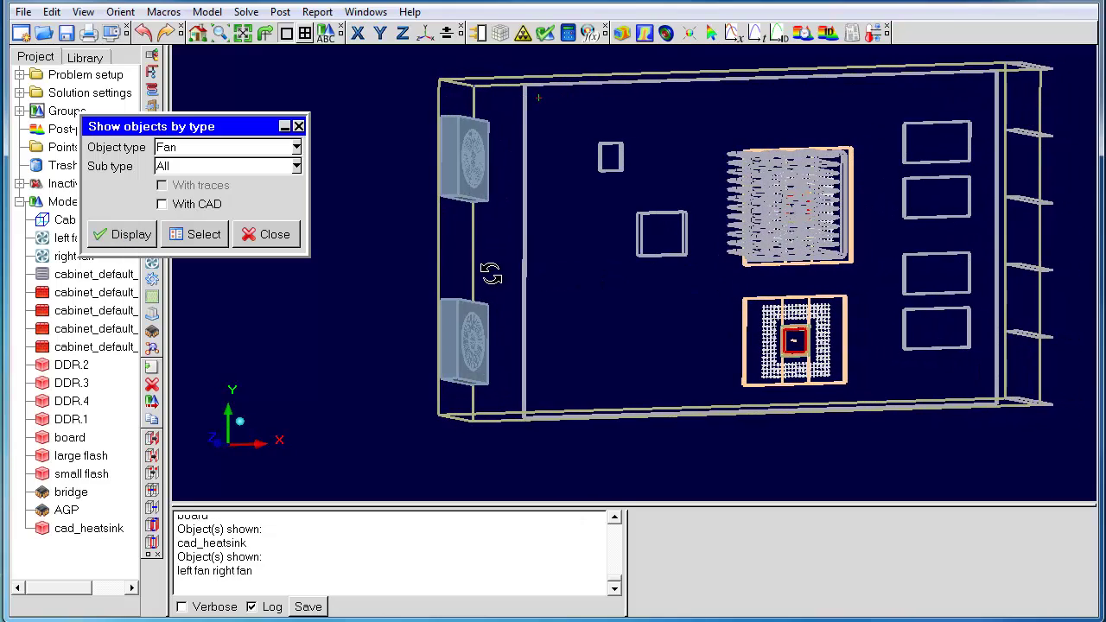
# Display the grille objects, then close the show-objects-by-type tool.
pyautogui.click(295, 148)
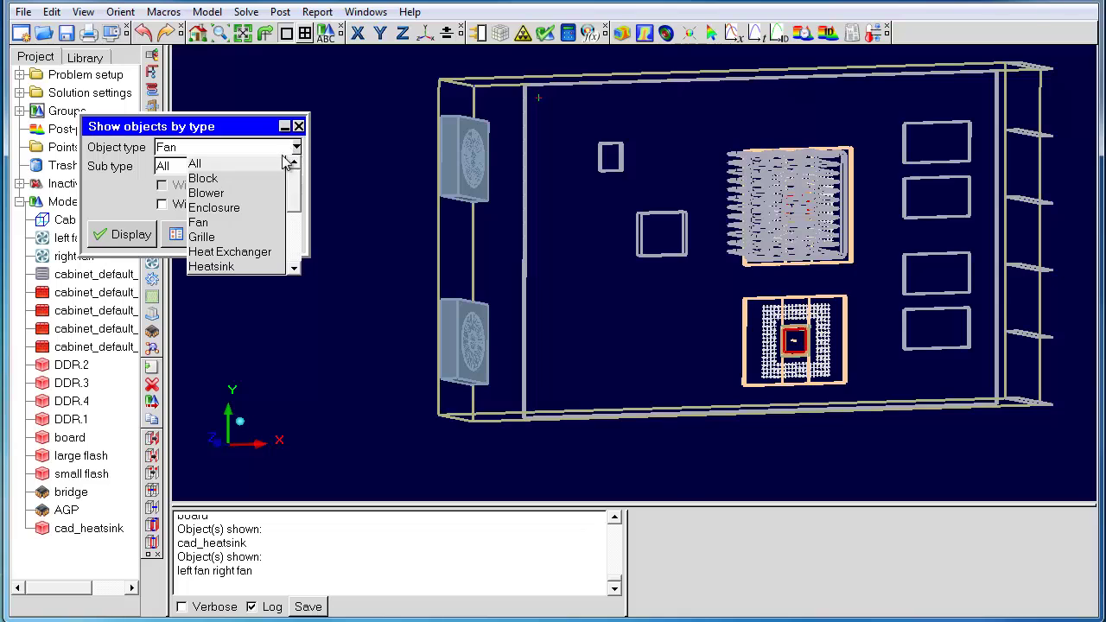
pyautogui.click(244, 228)
pyautogui.click(130, 235)
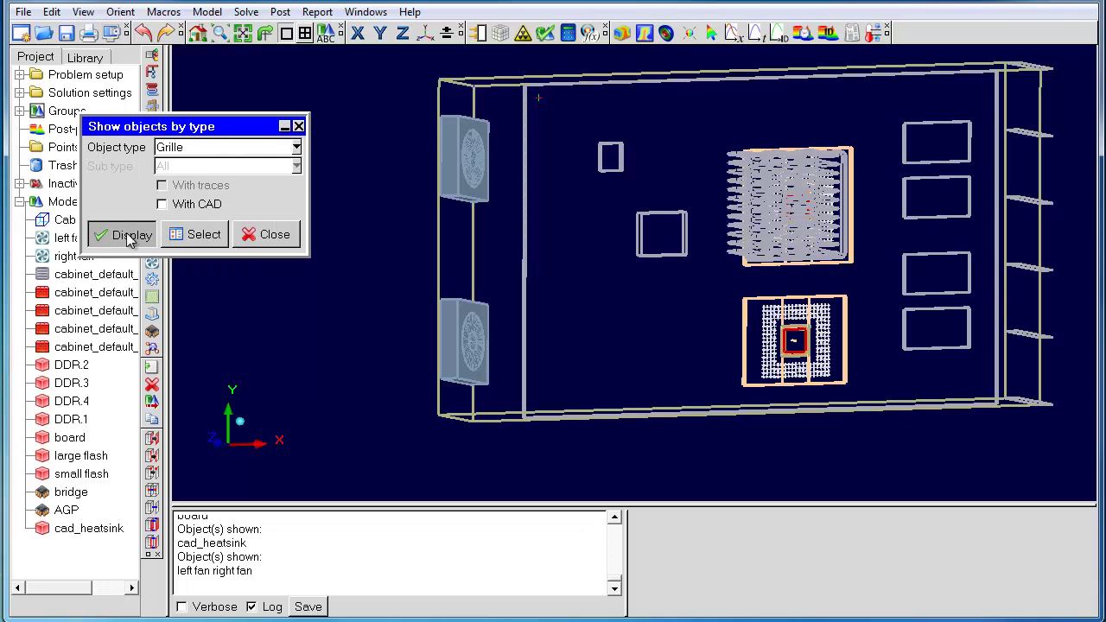
pyautogui.click(295, 148)
pyautogui.click(273, 237)
pyautogui.click(275, 234)
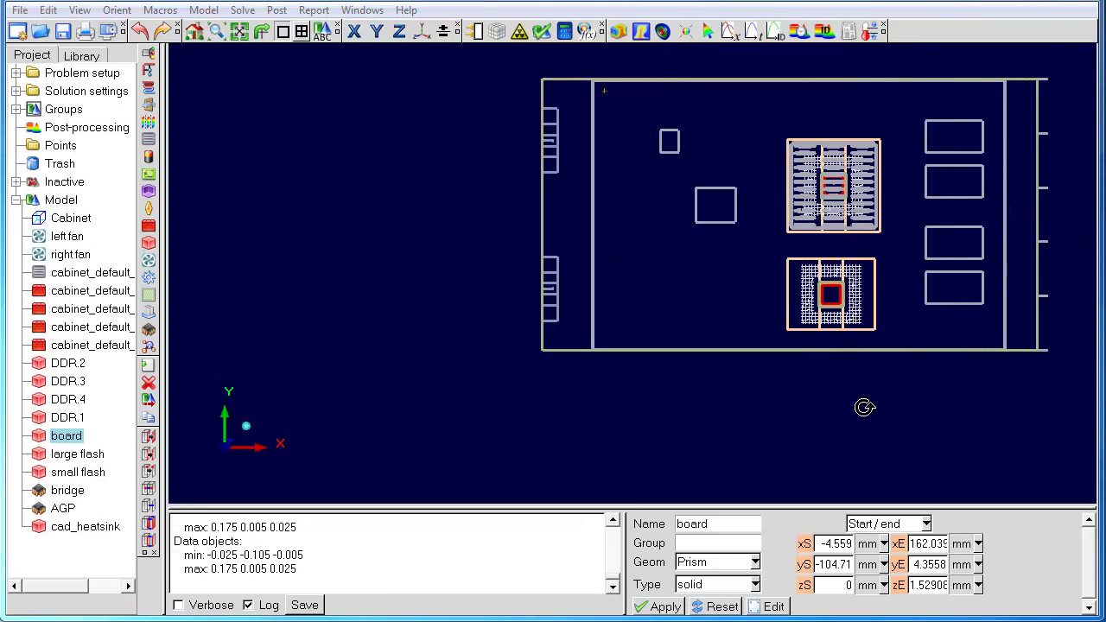
# Open Show metal fractions, accept the board's trace layer settings for M1(TOP), and zoom in.
pyautogui.click(205, 10)
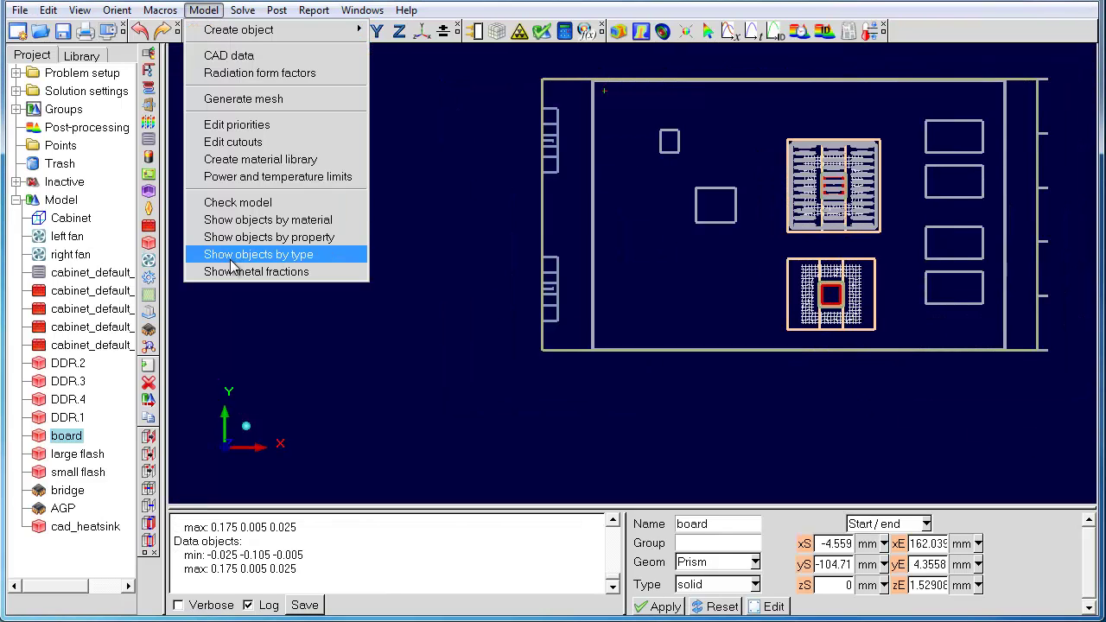
pyautogui.click(240, 273)
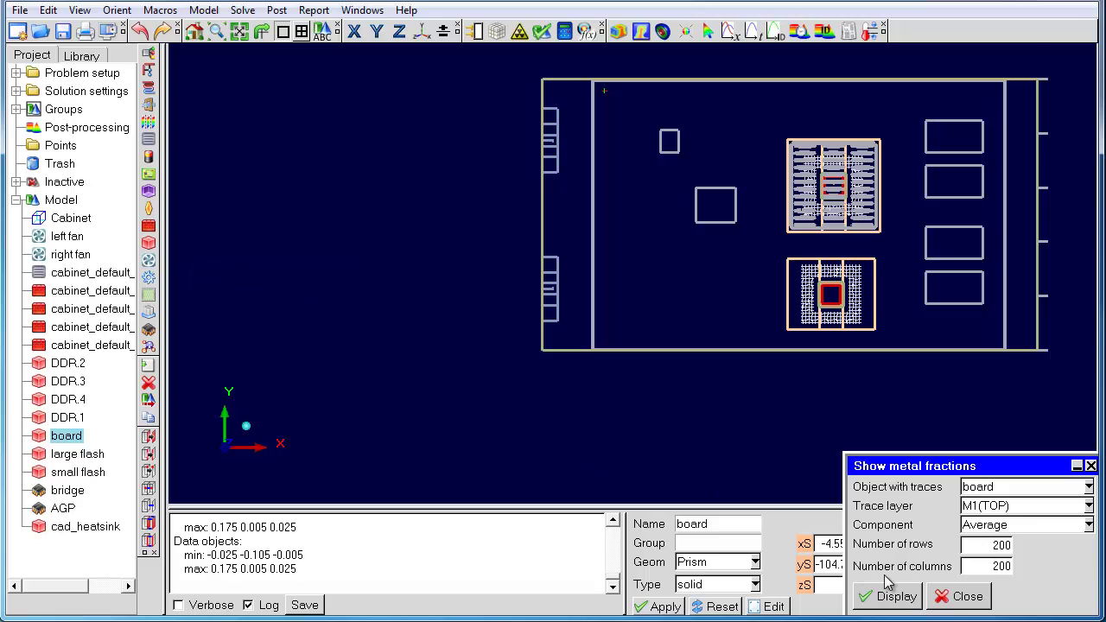
pyautogui.doubleClick(73, 439)
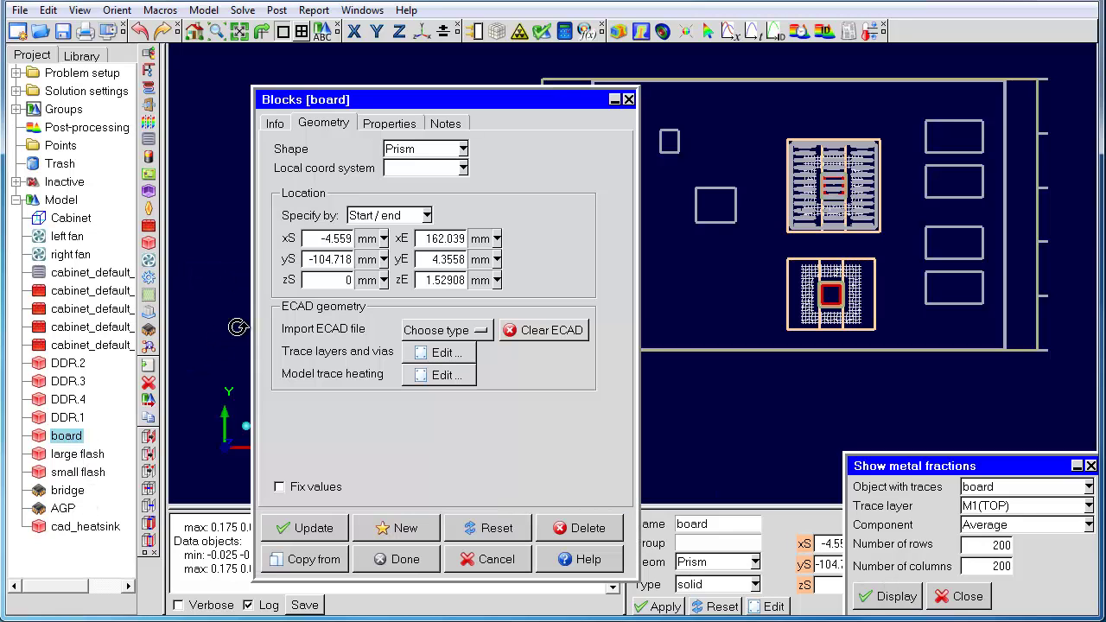
pyautogui.click(429, 352)
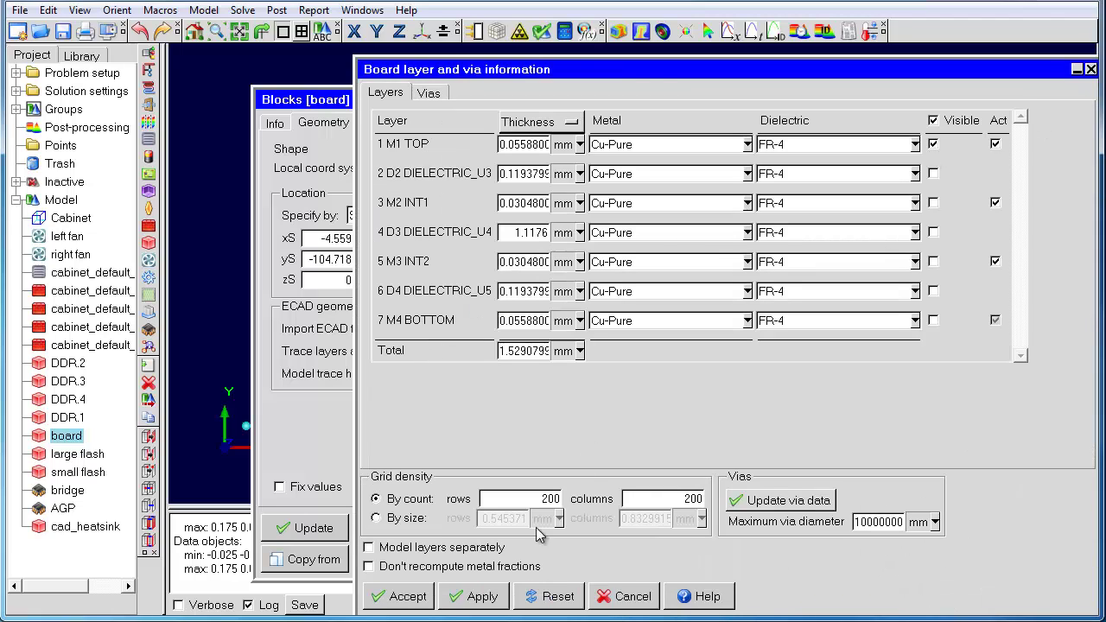
pyautogui.click(407, 598)
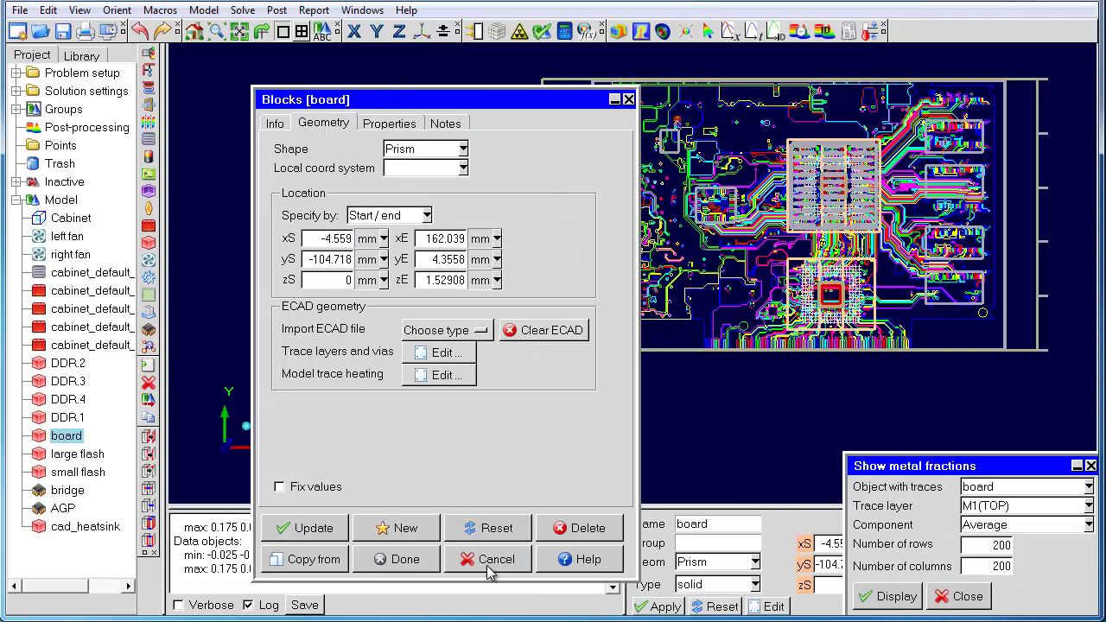
pyautogui.click(400, 560)
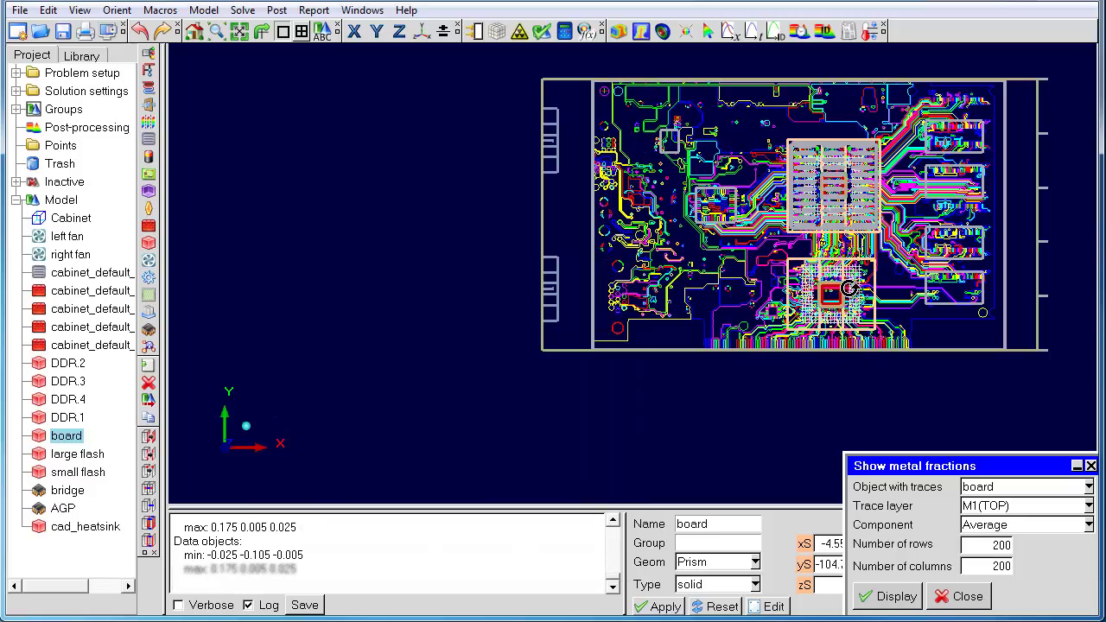
pyautogui.scroll(5, 613, 264)
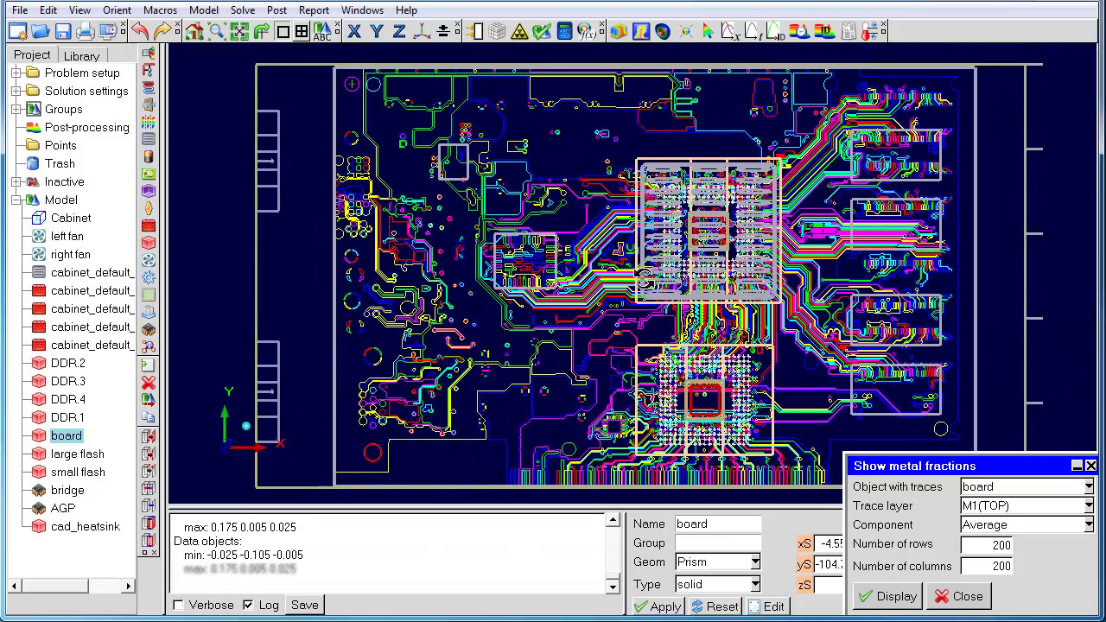
# Plot the M1(TOP) metal fraction map, zoom into it, and change the grid rows from 200 to 860.
pyautogui.click(893, 598)
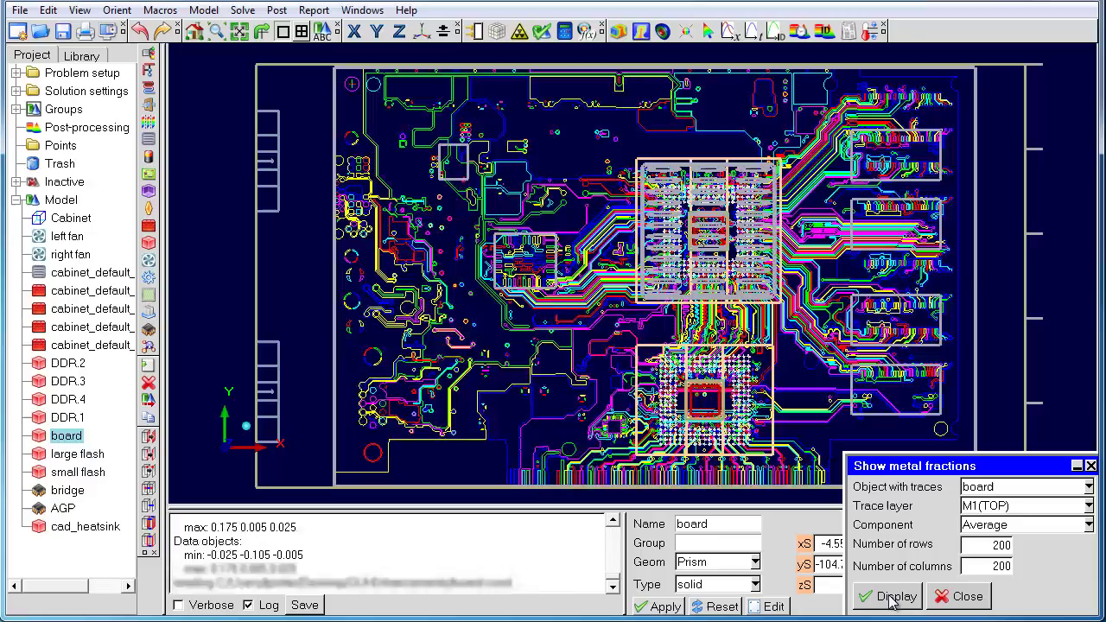
pyautogui.scroll(3, 537, 232)
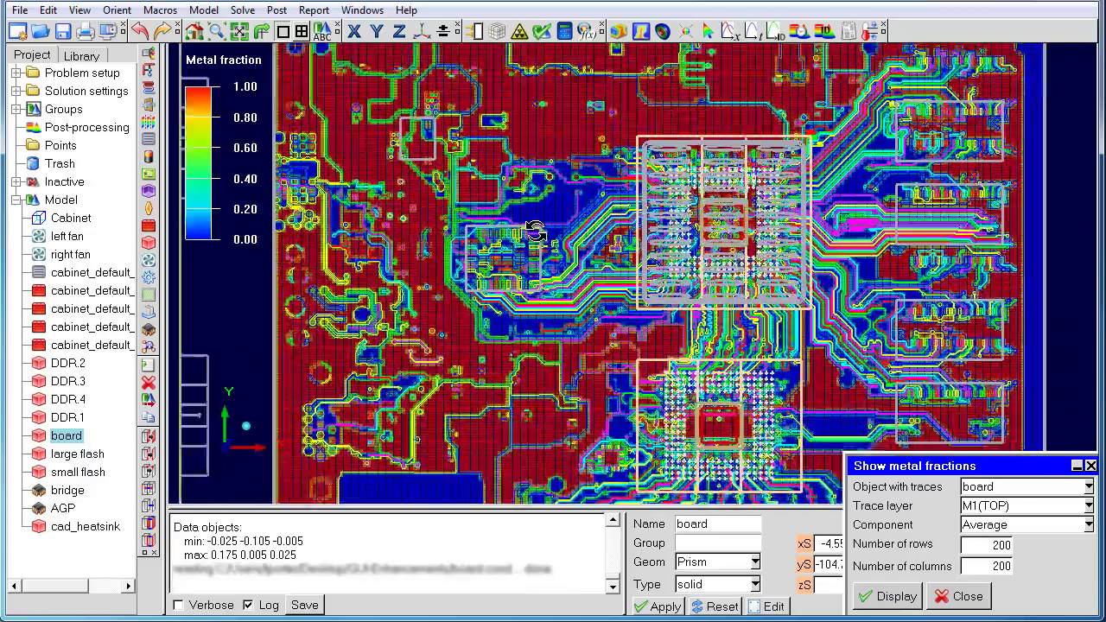
pyautogui.scroll(2, 650, 248)
pyautogui.scroll(3, 650, 248)
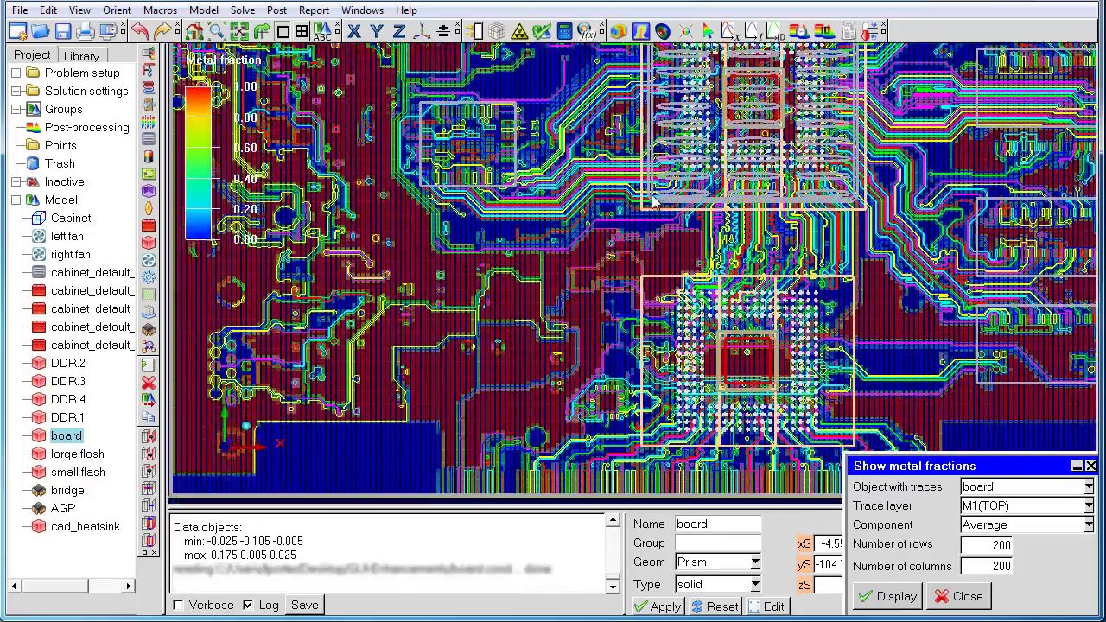
pyautogui.scroll(2, 630, 203)
pyautogui.scroll(3, 629, 202)
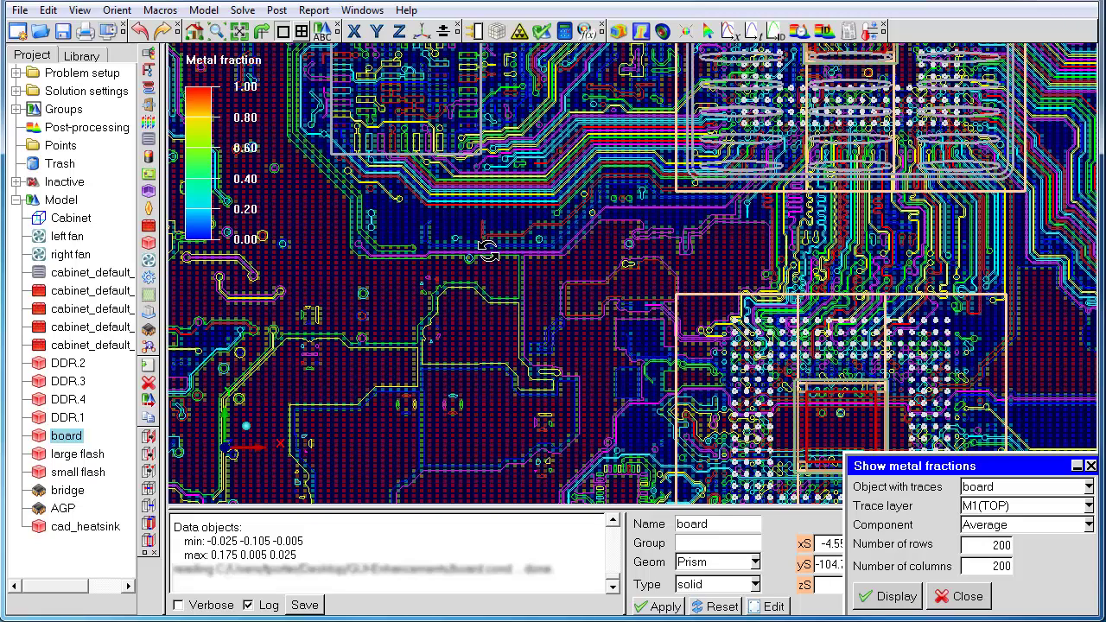
pyautogui.moveTo(991, 544); pyautogui.dragTo(1017, 544)
# Set columns to 1310, redraw the map at 860×1310, and zoom-window into a region.
pyautogui.moveTo(993, 566); pyautogui.dragTo(1029, 565)
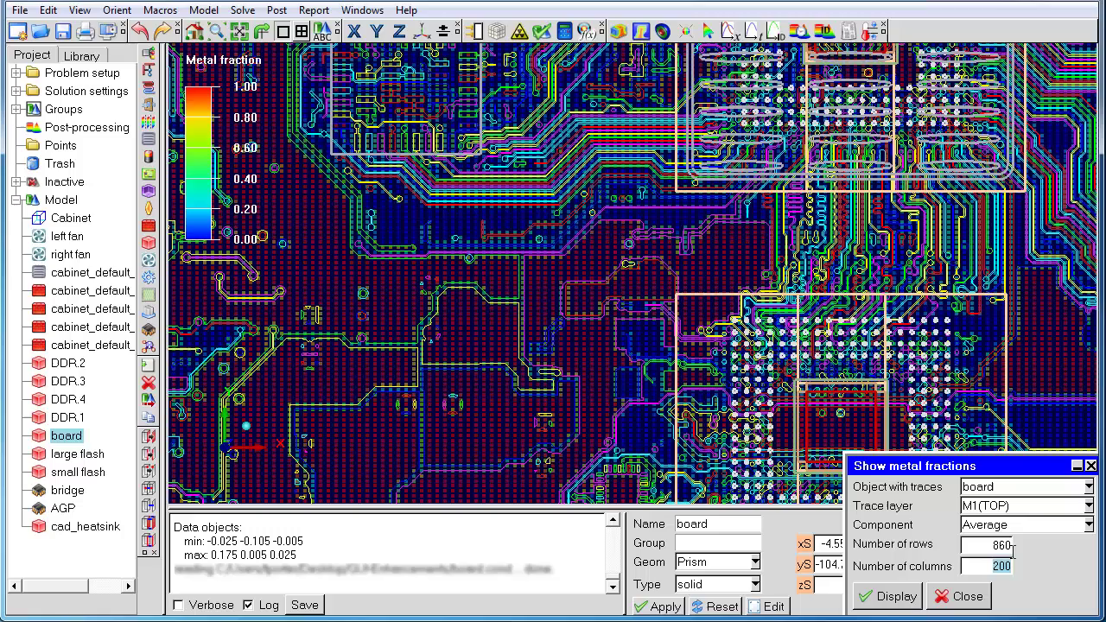
pyautogui.write('1310')
pyautogui.click(903, 600)
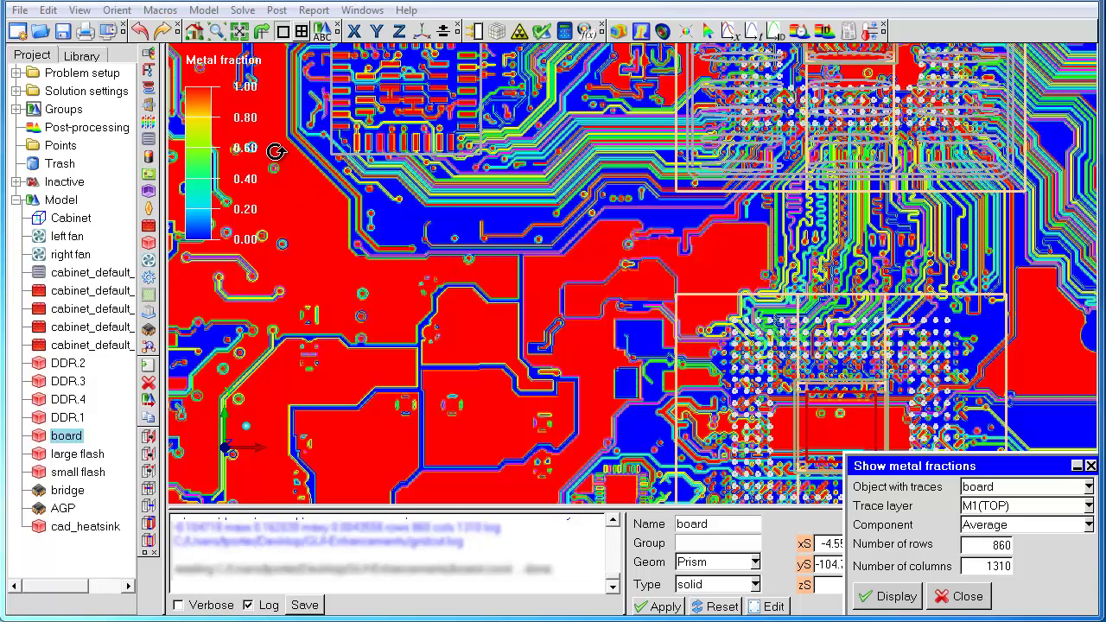
pyautogui.click(217, 32)
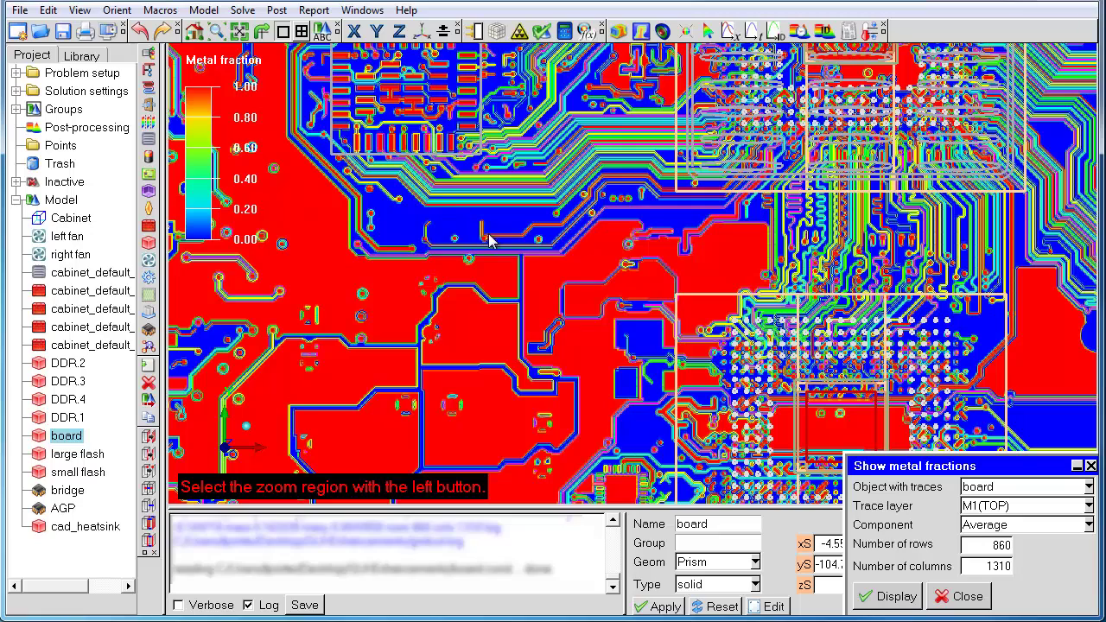
pyautogui.moveTo(490, 240); pyautogui.dragTo(653, 309)
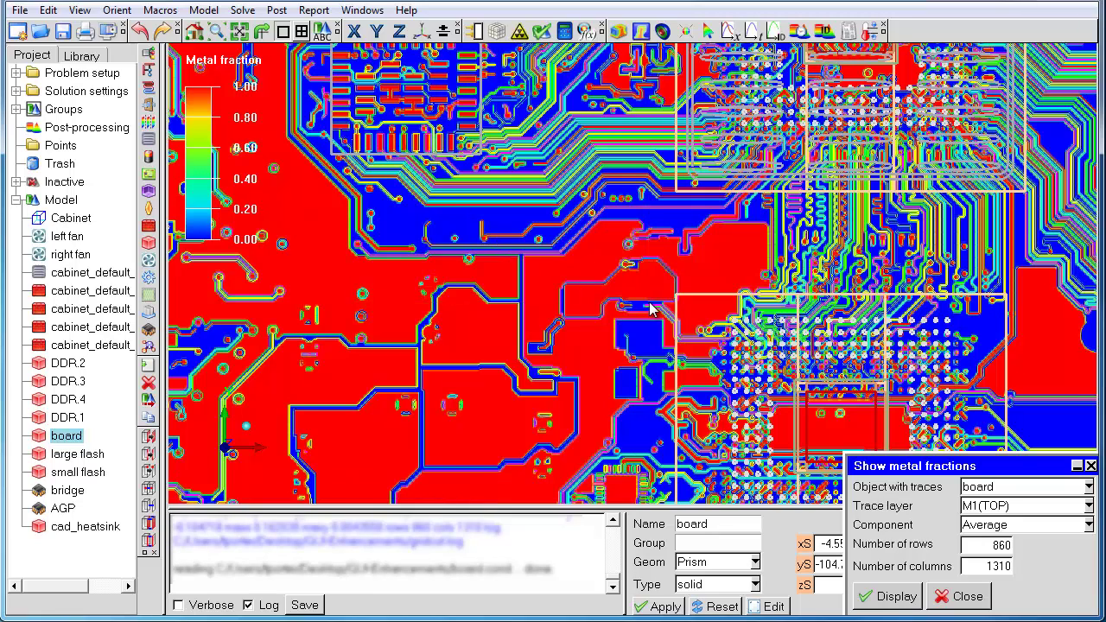